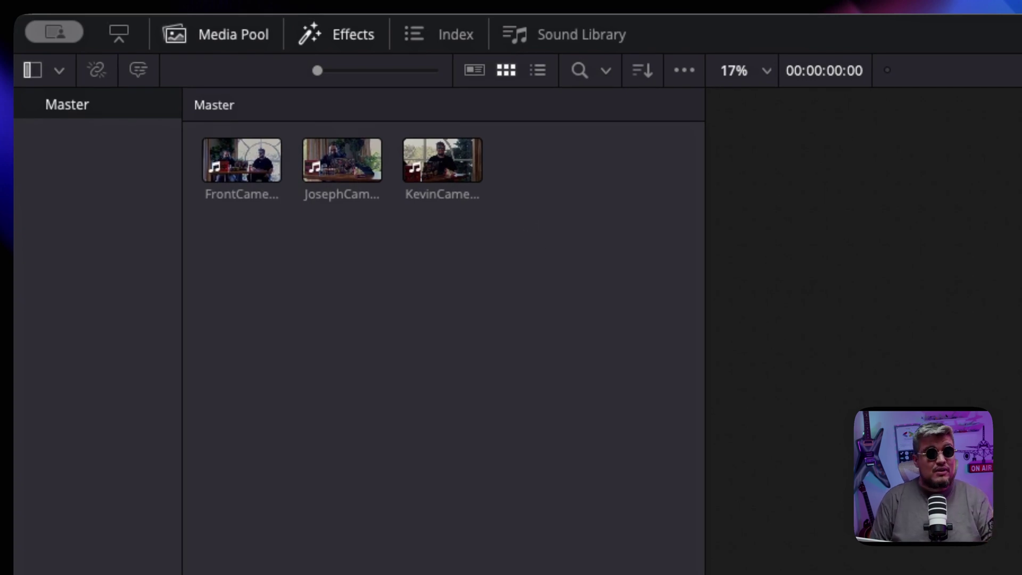
Preview each of the three camera clips in the media pool.
{"action": "left_click", "coordinate": [256, 175]}
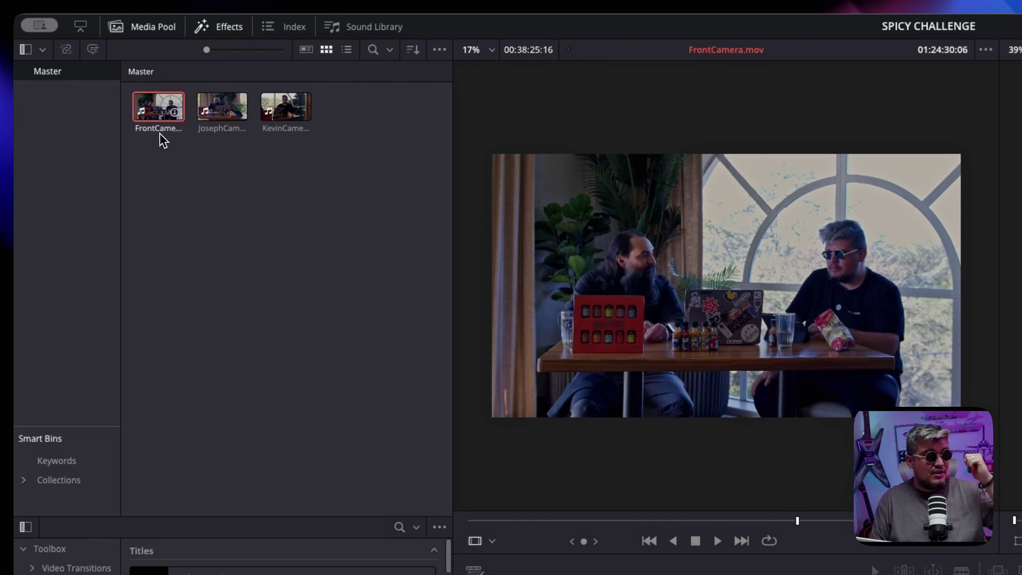
{"action": "left_click", "coordinate": [218, 122]}
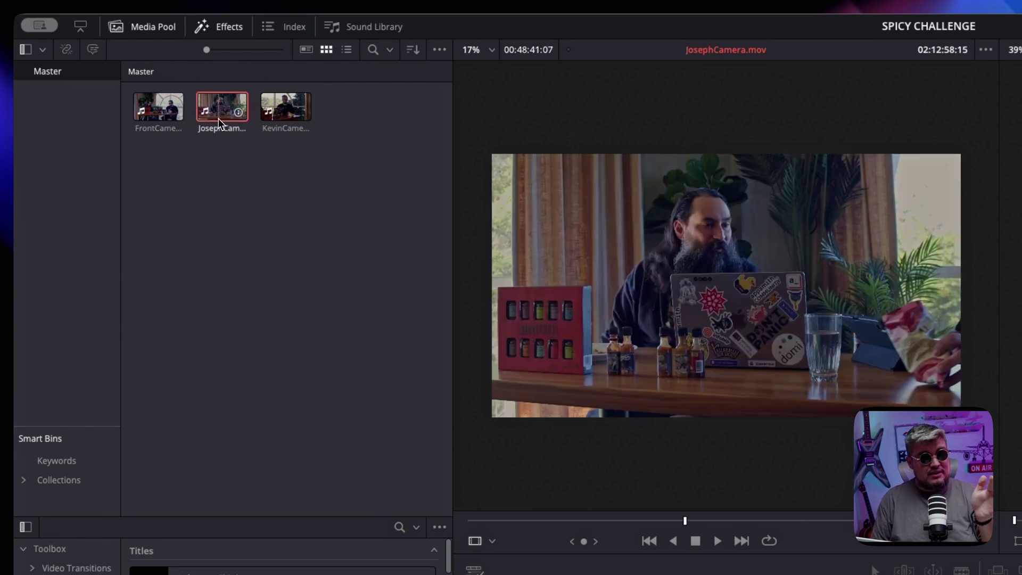
{"action": "left_click", "coordinate": [292, 117]}
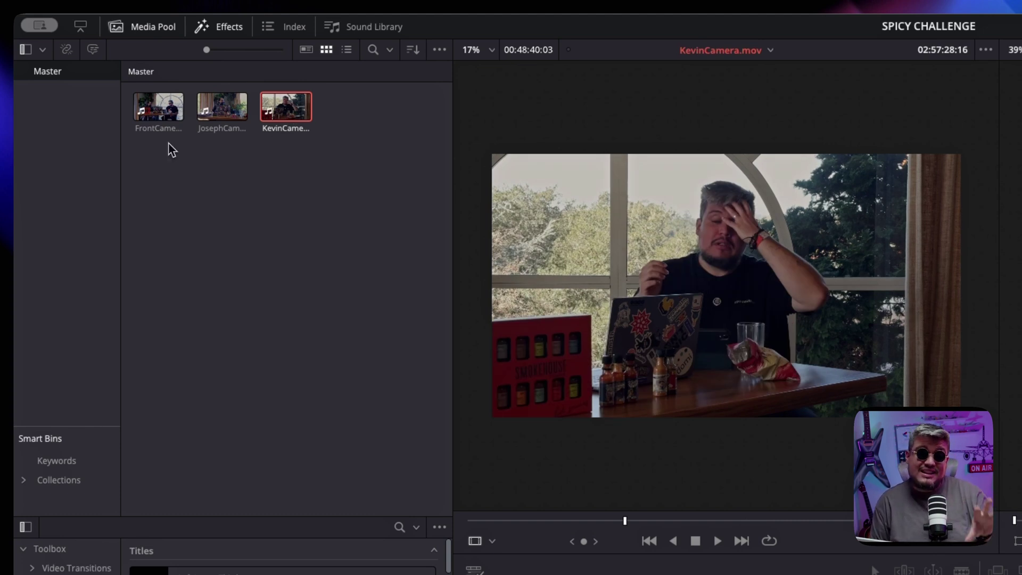
Rename the front camera clip in the media pool as CAM 1.
{"action": "left_click", "coordinate": [158, 107]}
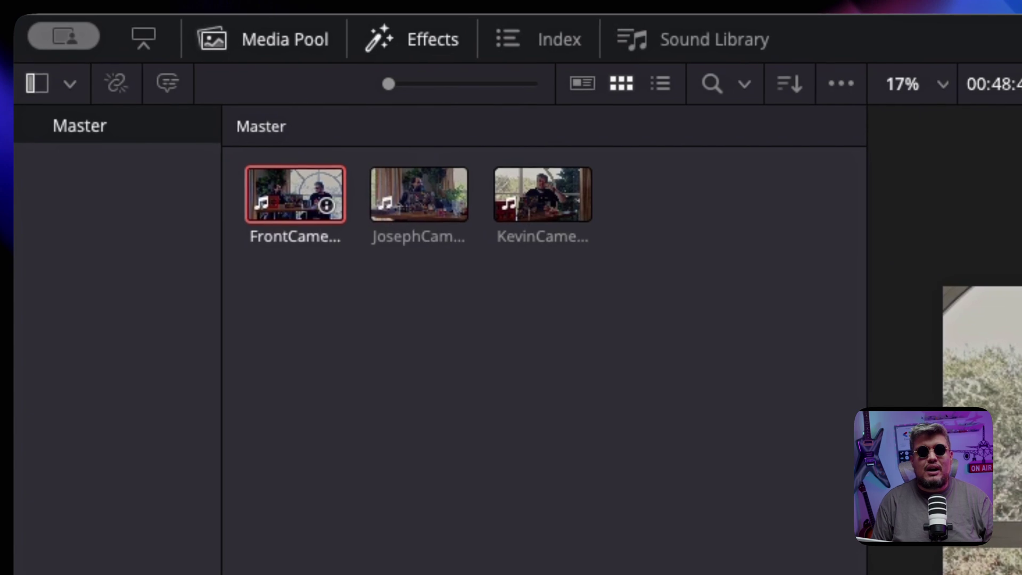
{"action": "left_click", "coordinate": [298, 238]}
{"action": "type", "text": "cam"}
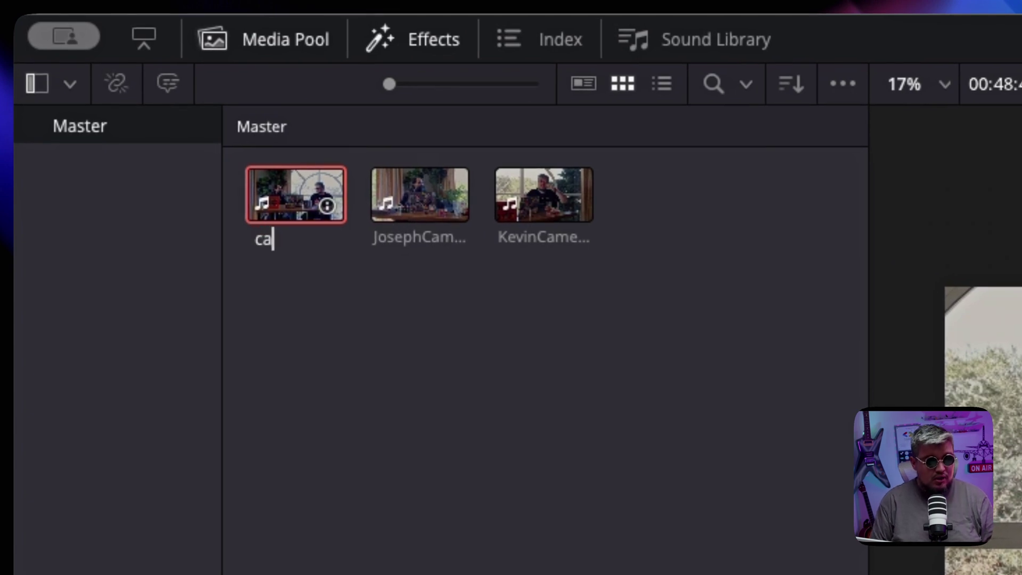
{"action": "key", "text": "BackSpace"}
{"action": "key", "text": "BackSpace"}
{"action": "key", "text": "BackSpace"}
{"action": "type", "text": "CAM 1"}
{"action": "key", "text": "Return"}
Rename the second camera clip, showing the bearded man behind the laptop, as CAM 2.
{"action": "left_click", "coordinate": [433, 241]}
{"action": "left_click", "coordinate": [428, 239]}
{"action": "type", "text": "CAM 2"}
{"action": "key", "text": "Return"}
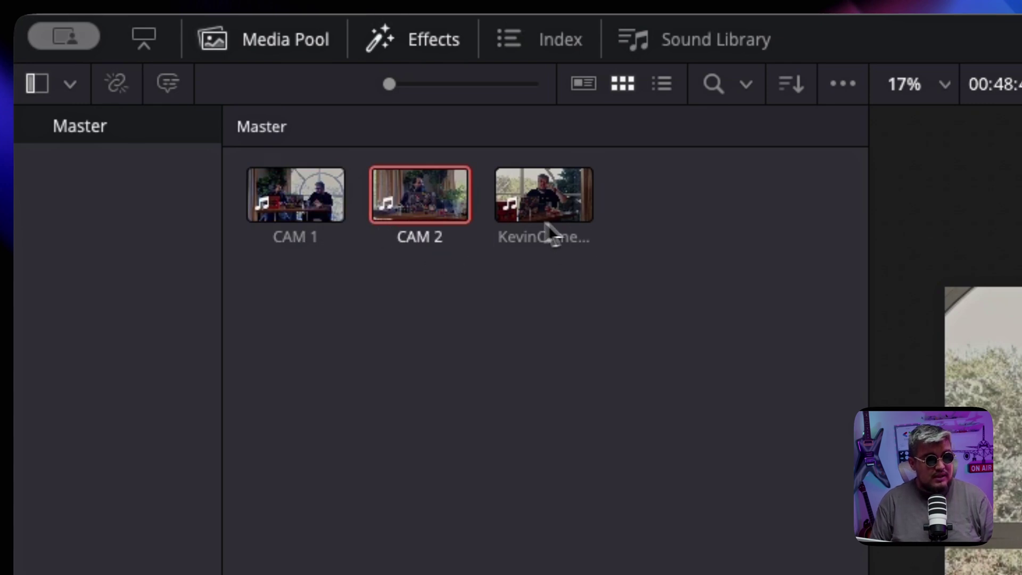
Rename the third camera clip in the media pool as CAM 3.
{"action": "left_click", "coordinate": [555, 224]}
{"action": "left_click", "coordinate": [527, 237]}
{"action": "left_click", "coordinate": [550, 239]}
{"action": "double_click", "coordinate": [553, 240]}
{"action": "type", "text": "CAM"}
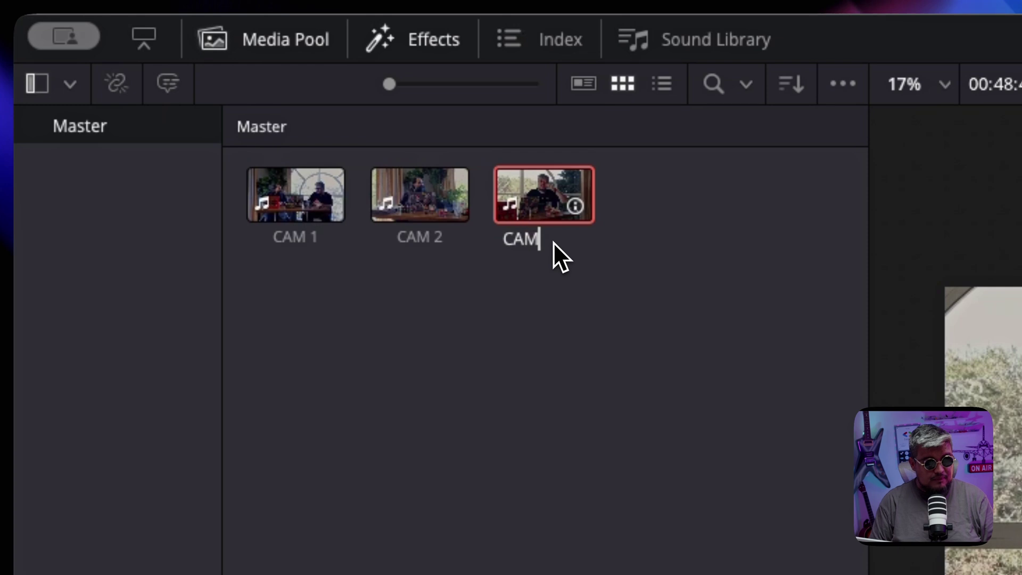
{"action": "type", "text": " 3"}
{"action": "key", "text": "Return"}
Create a multicam clip from CAM 1, CAM 2 and CAM 3, with angles synced by Sound and named by Clip Name.
{"action": "left_click", "coordinate": [733, 254]}
{"action": "left_click_drag", "start_coordinate": [776, 252], "coordinate": [282, 200]}
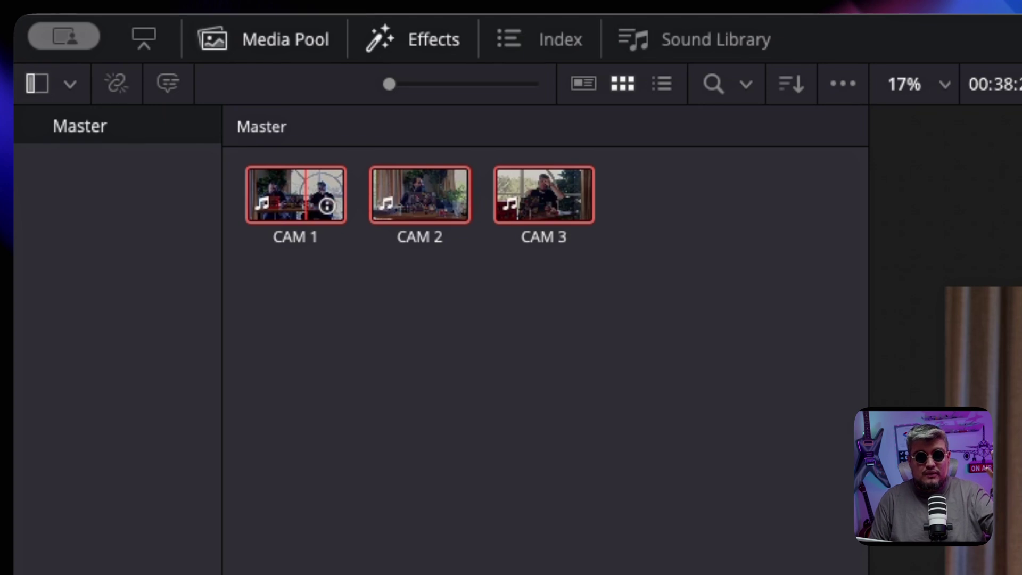
{"action": "right_click", "coordinate": [306, 195]}
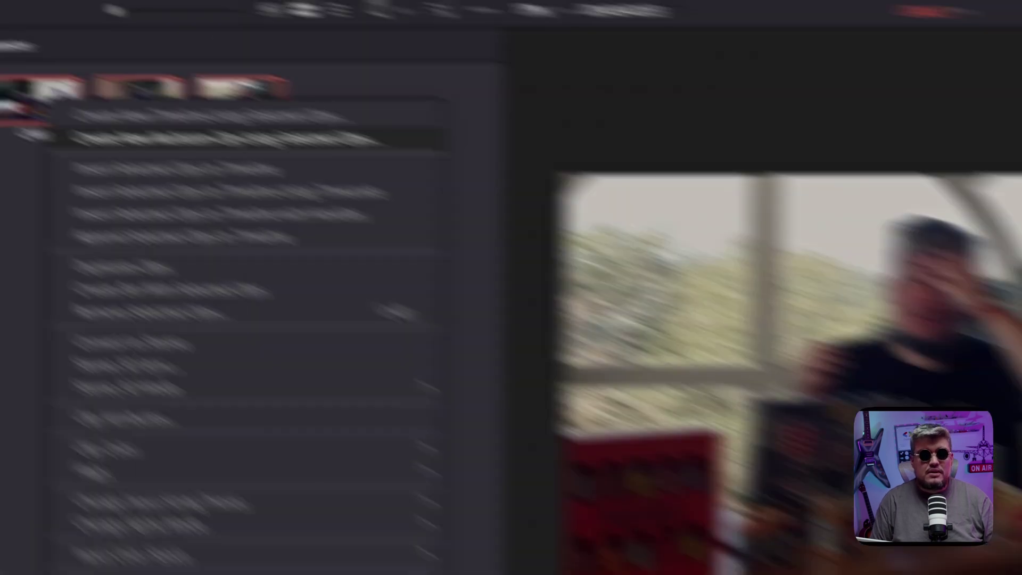
{"action": "left_click", "coordinate": [229, 139]}
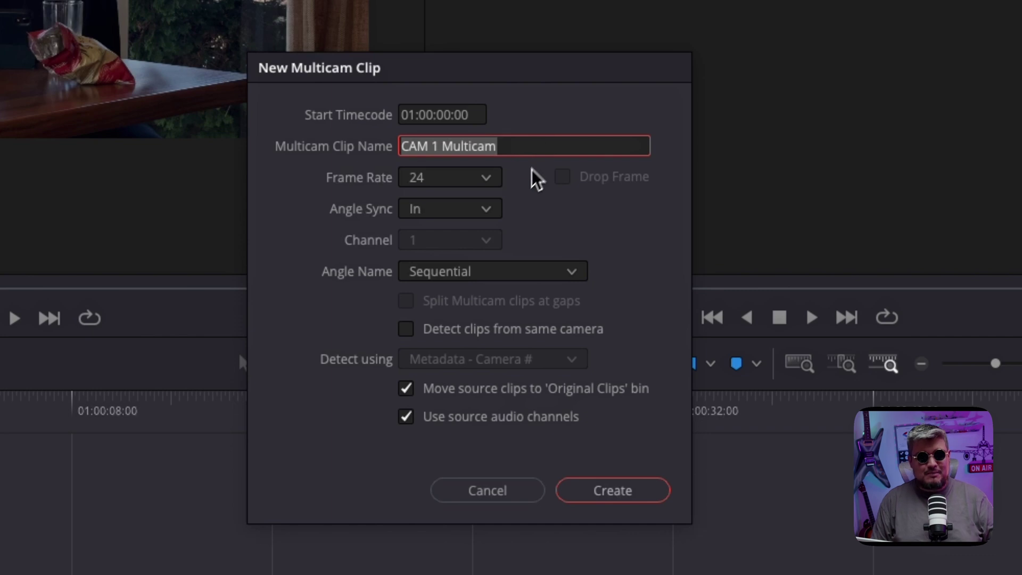
{"action": "left_click", "coordinate": [482, 210]}
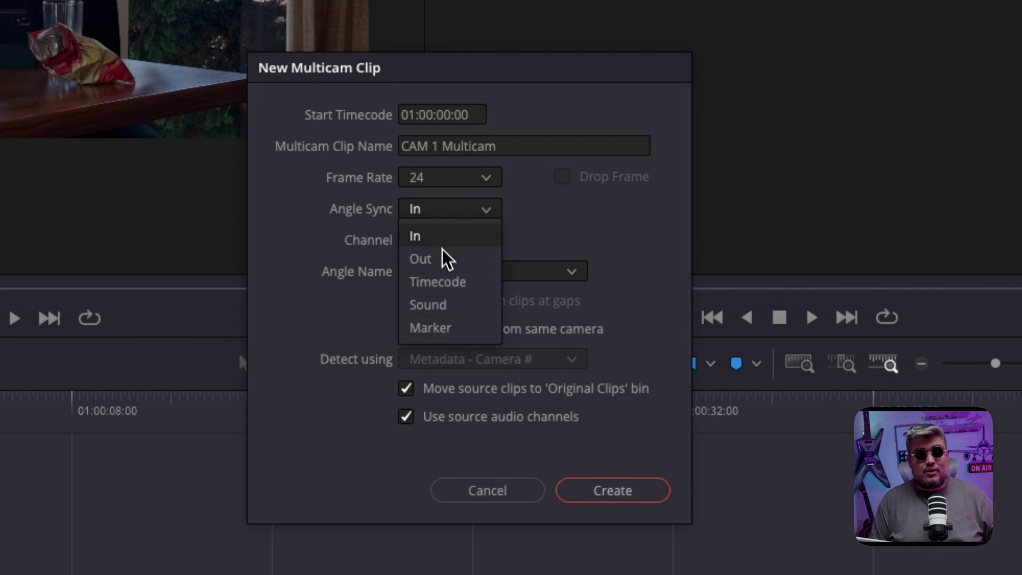
{"action": "left_click", "coordinate": [435, 311]}
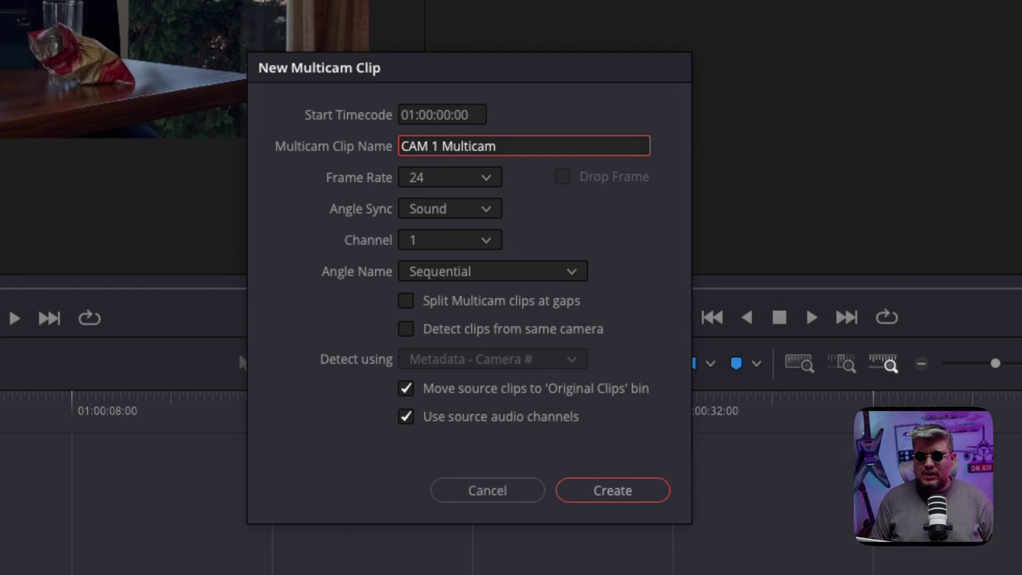
{"action": "left_click", "coordinate": [455, 276]}
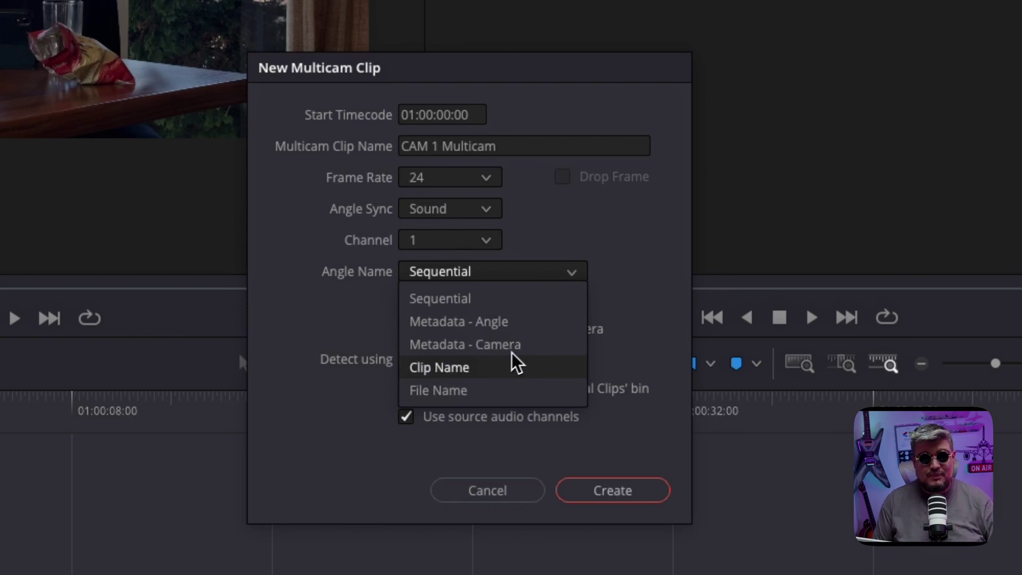
{"action": "left_click", "coordinate": [477, 373]}
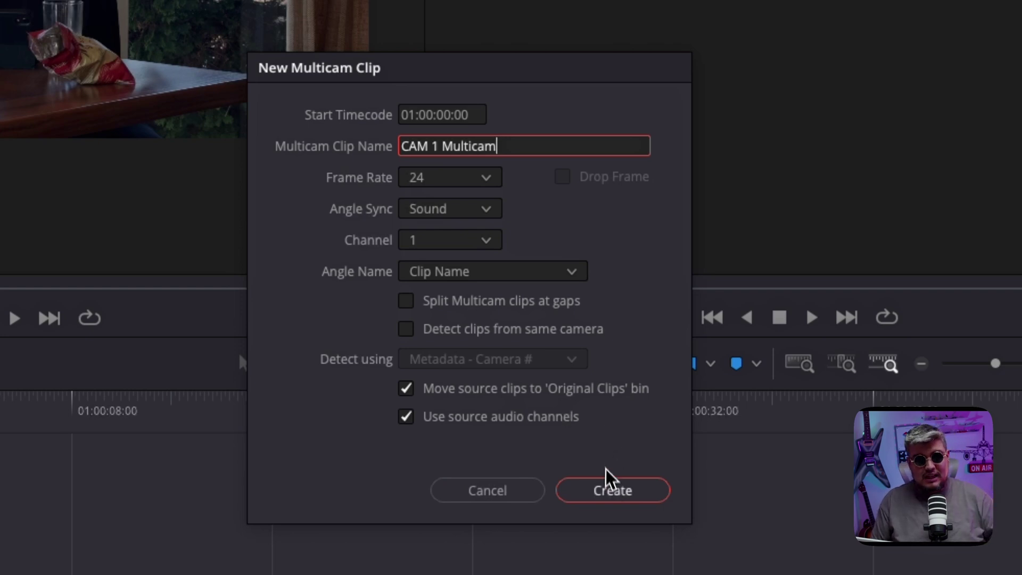
{"action": "left_click", "coordinate": [624, 493]}
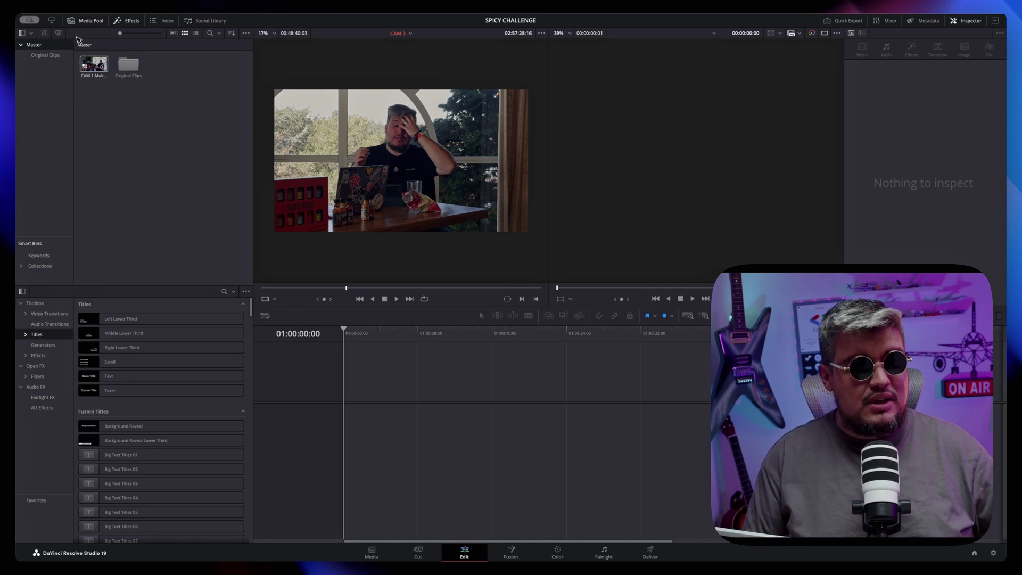
Load the new multicam clip in the source viewer and play a section to check that the angles are in sync.
{"action": "double_click", "coordinate": [94, 64]}
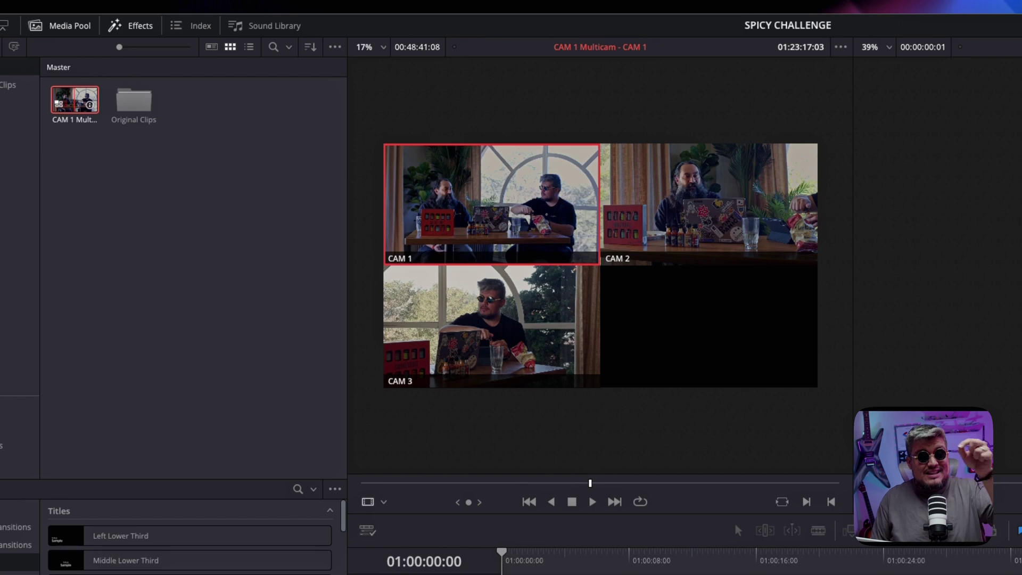
{"action": "left_click_drag", "start_coordinate": [415, 483], "coordinate": [664, 485]}
{"action": "key", "text": "space"}
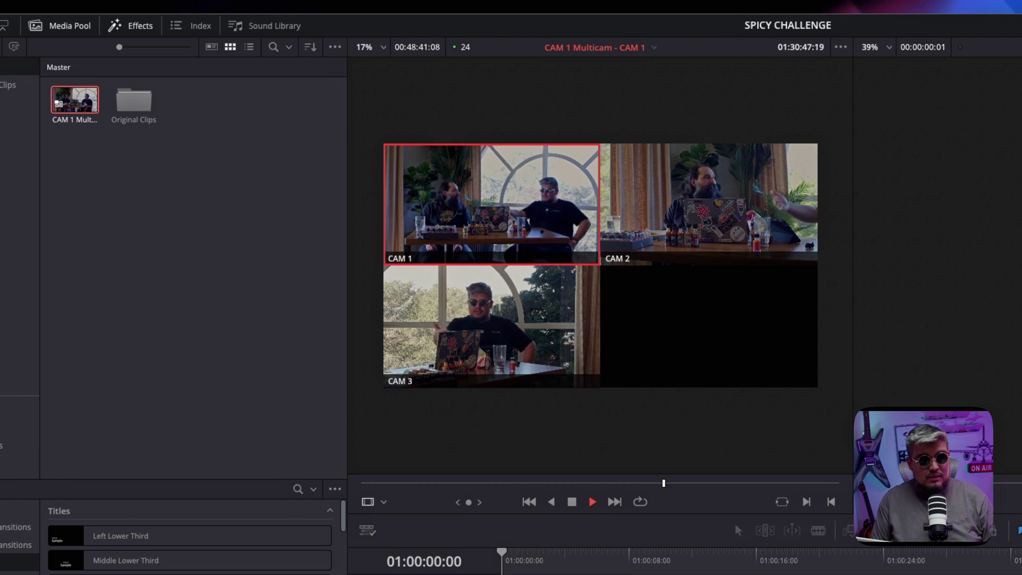
{"action": "key", "text": "space"}
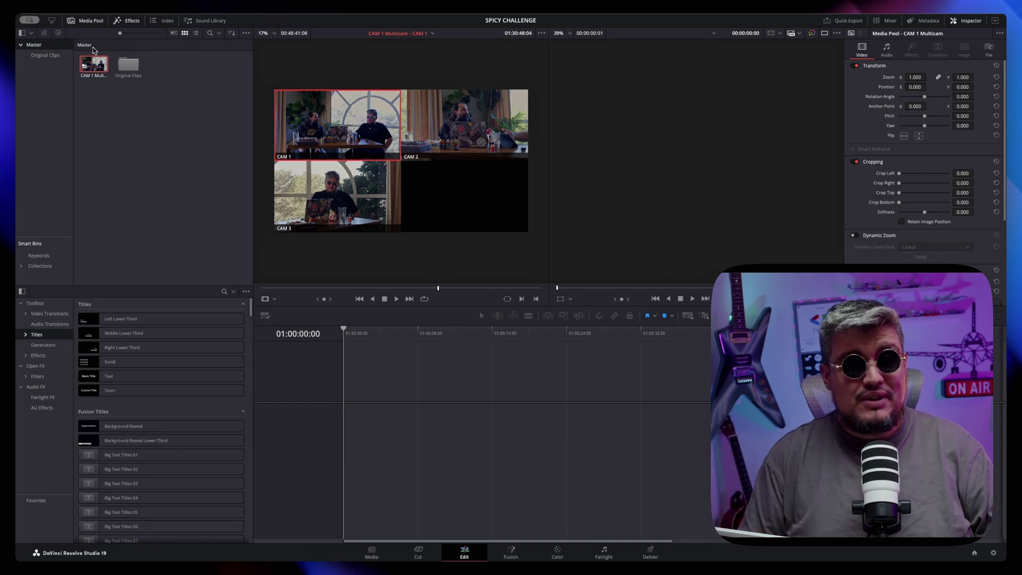
Place the multicam clip at the start of a new timeline.
{"action": "left_click_drag", "start_coordinate": [100, 76], "coordinate": [384, 423]}
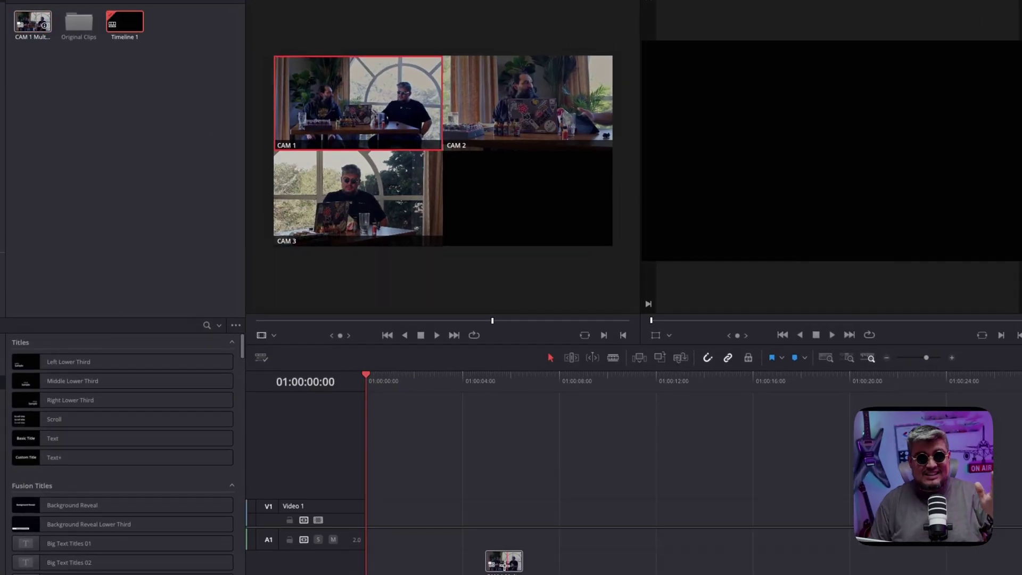
{"action": "left_click_drag", "start_coordinate": [420, 500], "coordinate": [368, 498]}
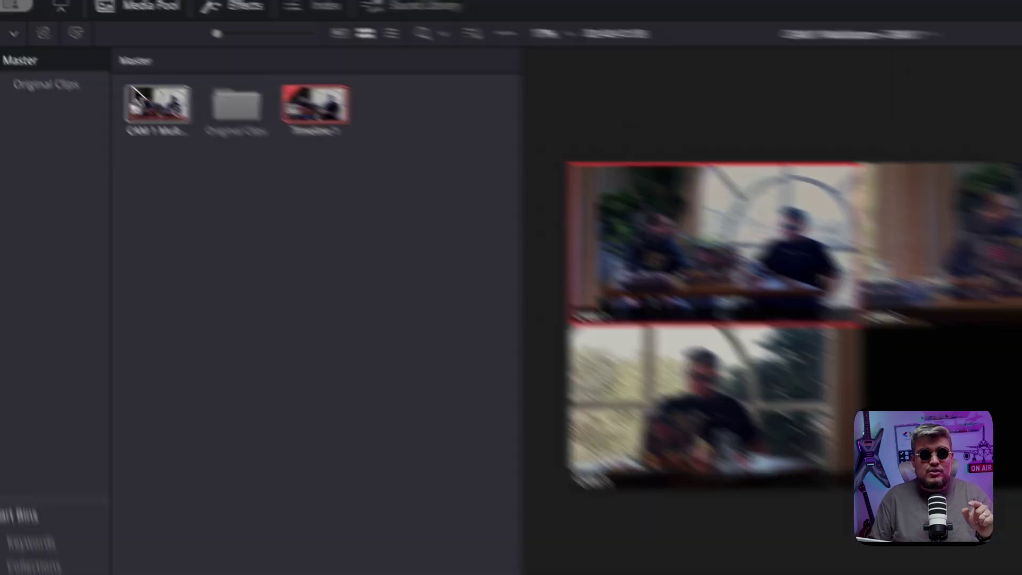
Open the multicam clip in its own timeline to examine the stacked camera video and audio tracks.
{"action": "right_click", "coordinate": [178, 120]}
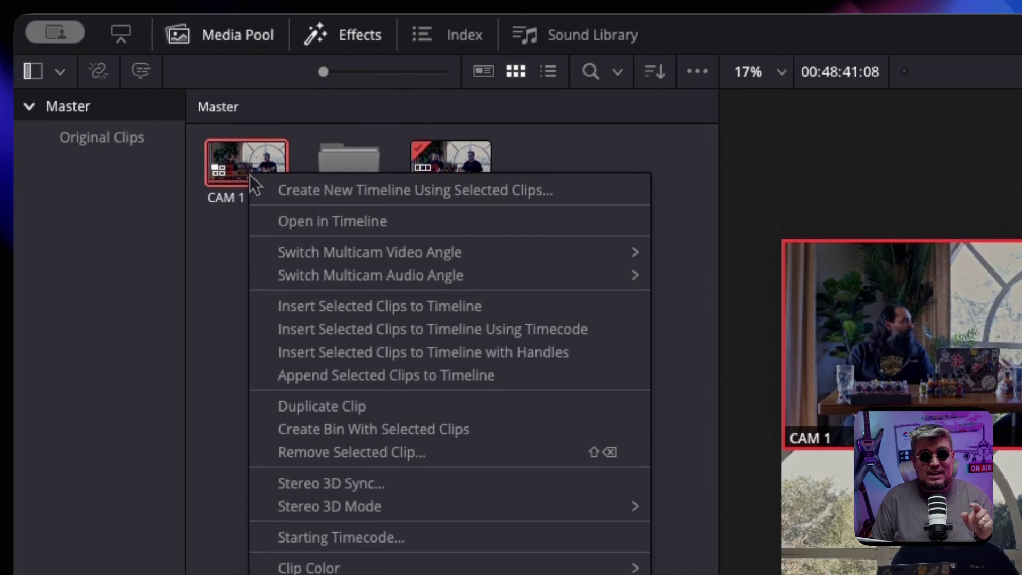
{"action": "left_click", "coordinate": [313, 223]}
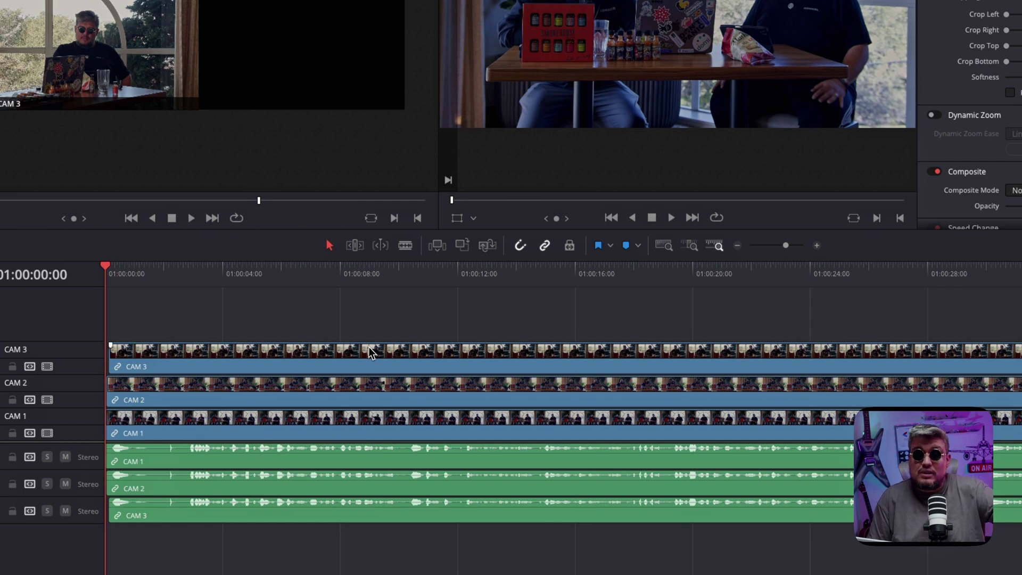
{"action": "left_click", "coordinate": [422, 353]}
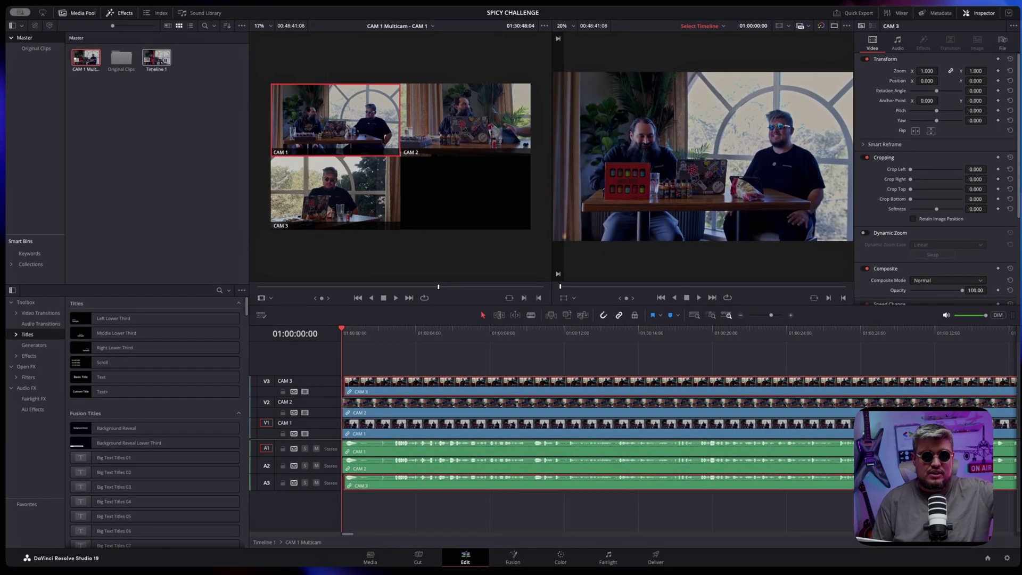
Return to Timeline 1 and switch the source viewer to Multicam mode.
{"action": "double_click", "coordinate": [155, 65]}
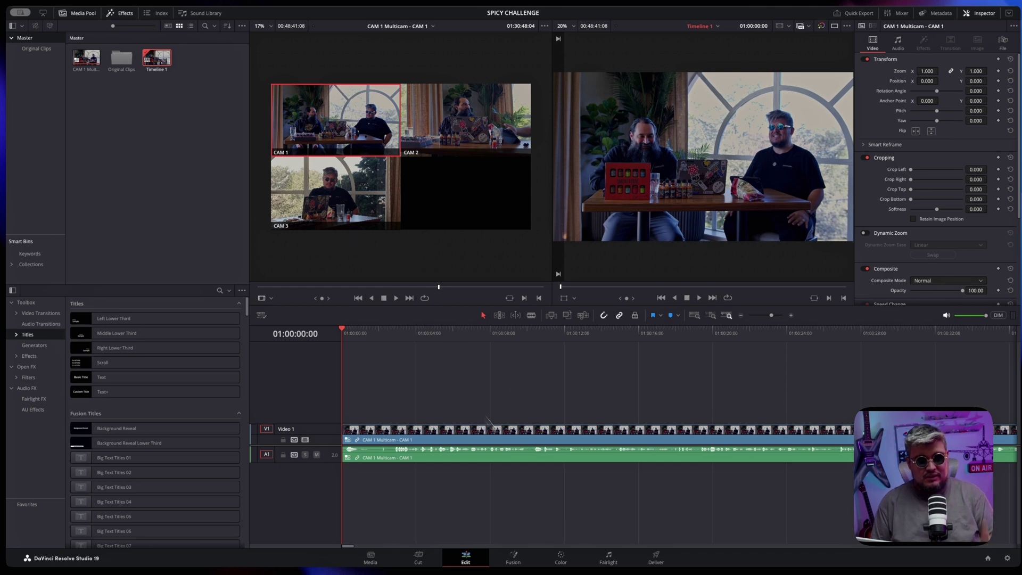
{"action": "left_click", "coordinate": [560, 440]}
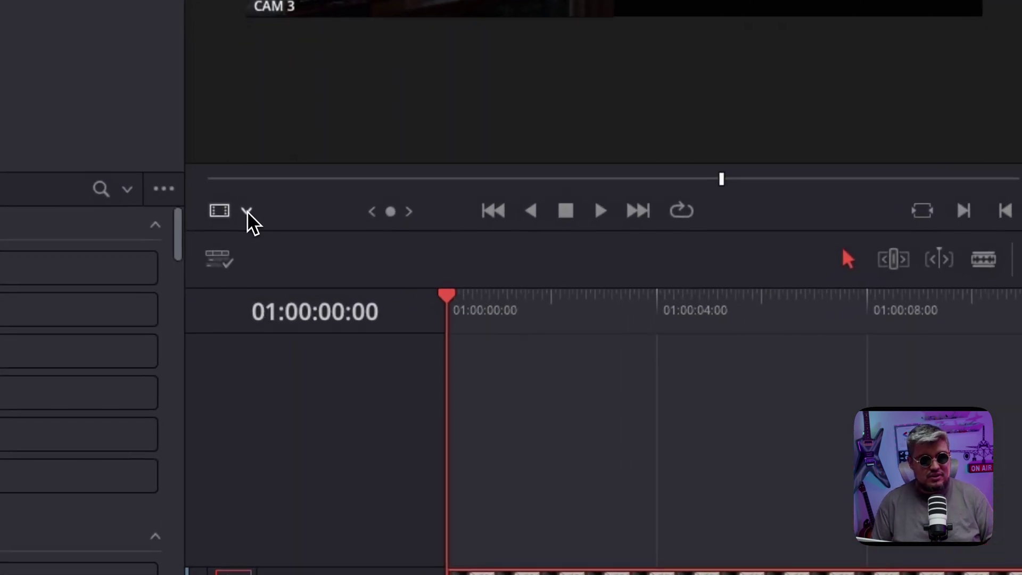
{"action": "left_click", "coordinate": [271, 298]}
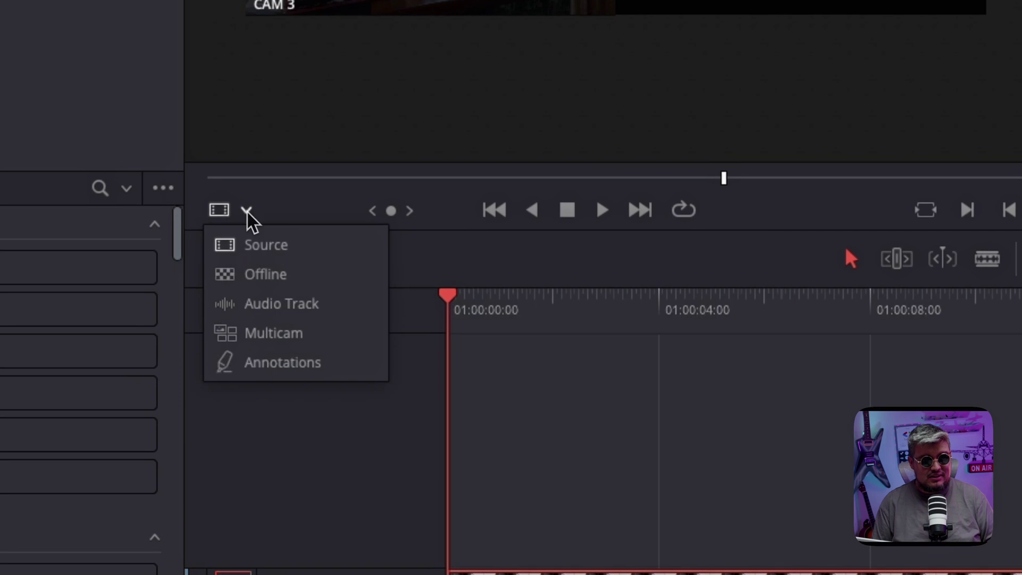
{"action": "left_click", "coordinate": [246, 336]}
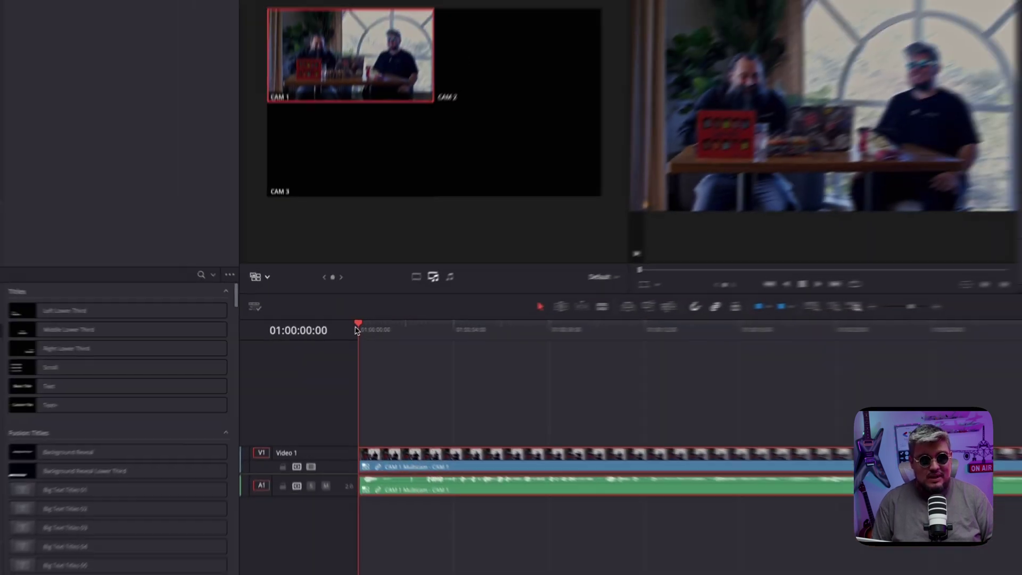
Split the multicam clip just under 3 seconds in and ripple delete the opening part.
{"action": "key", "text": "space"}
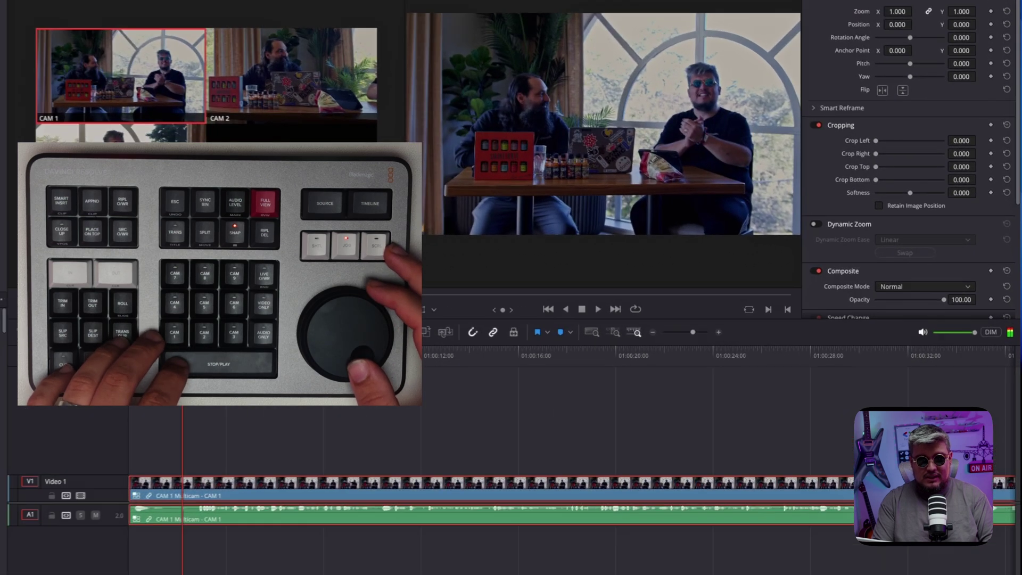
{"action": "key", "text": "Right"}
{"action": "key", "text": "Right"}
{"action": "key", "text": "Right"}
{"action": "key", "text": "Right"}
{"action": "key", "text": "Right"}
{"action": "key", "text": "Right"}
{"action": "key", "text": "Right"}
{"action": "key", "text": "Right"}
{"action": "key", "text": "Right"}
{"action": "key", "text": "Right"}
{"action": "key", "text": "Right"}
{"action": "key", "text": "Right"}
{"action": "key", "text": "Right"}
{"action": "key", "text": "Left"}
{"action": "key", "text": "Left"}
{"action": "key", "text": "Left"}
{"action": "key", "text": "Left"}
{"action": "key", "text": "Left"}
{"action": "key", "text": "Left"}
{"action": "key", "text": "Left"}
{"action": "key", "text": "Left"}
{"action": "key", "text": "Left"}
{"action": "key", "text": "Left"}
{"action": "key", "text": "Left"}
{"action": "key", "text": "Left"}
{"action": "key", "text": "Left"}
{"action": "key", "text": "Left"}
{"action": "key", "text": "Left"}
{"action": "key", "text": "Left"}
{"action": "key", "text": "Left"}
{"action": "key", "text": "Left"}
{"action": "key", "text": "Left"}
{"action": "key", "text": "Left"}
{"action": "key", "text": "ctrl+b"}
{"action": "key", "text": "Left"}
{"action": "key", "text": "Left"}
{"action": "key", "text": "Left"}
{"action": "key", "text": "Left"}
{"action": "key", "text": "Left"}
{"action": "key", "text": "Left"}
{"action": "key", "text": "Left"}
{"action": "key", "text": "Left"}
{"action": "key", "text": "Left"}
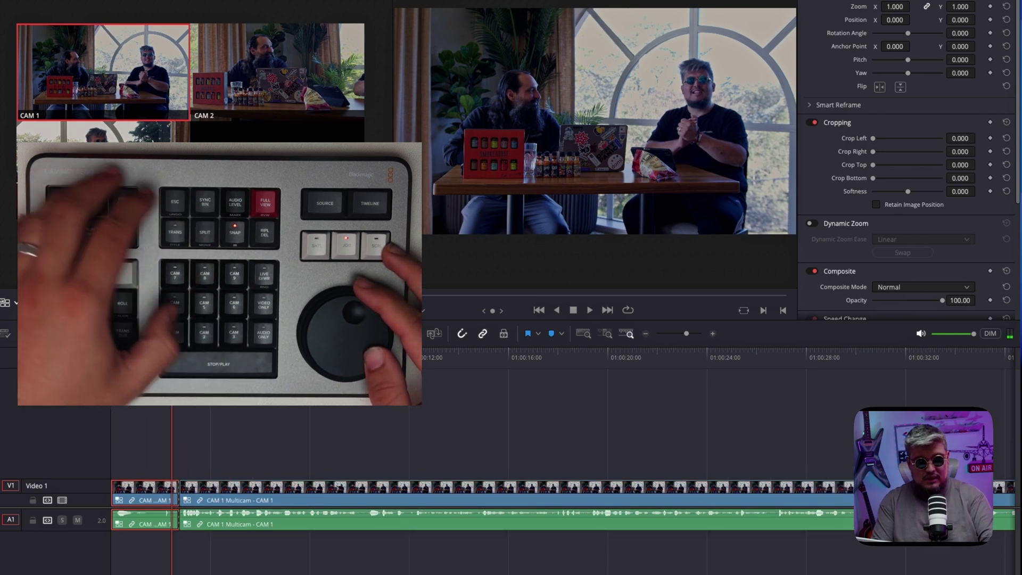
{"action": "key", "text": "shift+Delete"}
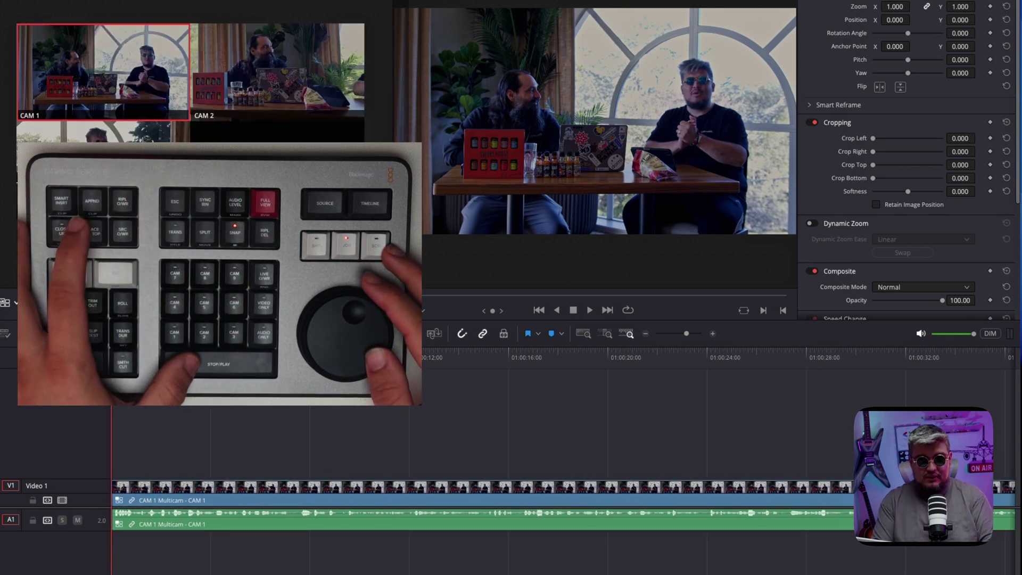
Scrub through the first frames of the trimmed clip and return to the start of the timeline.
{"action": "key", "text": "Right"}
{"action": "key", "text": "Right"}
{"action": "key", "text": "Right"}
{"action": "key", "text": "Right"}
{"action": "key", "text": "Right"}
{"action": "key", "text": "Right"}
{"action": "key", "text": "Right"}
{"action": "key", "text": "Right"}
{"action": "key", "text": "Right"}
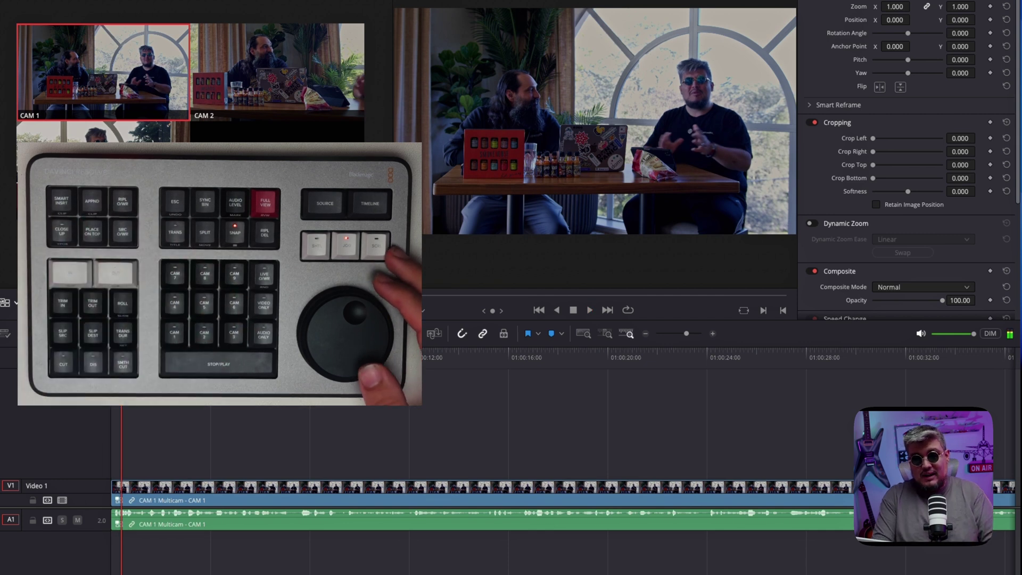
{"action": "key", "text": "Home"}
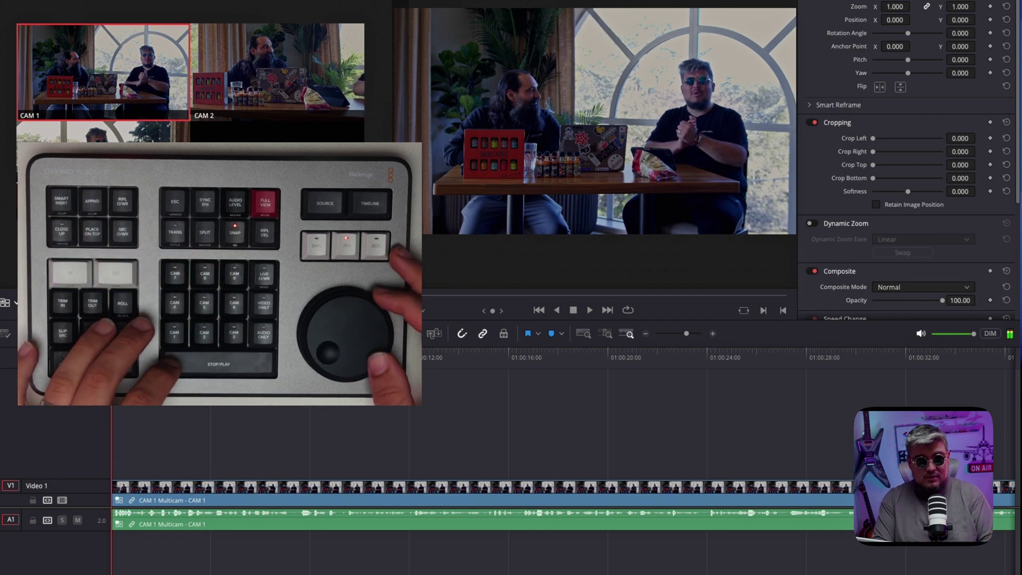
Play the timeline from the start, cut to the CAM 3 angle at about 4 seconds, and resume playback.
{"action": "key", "text": "space"}
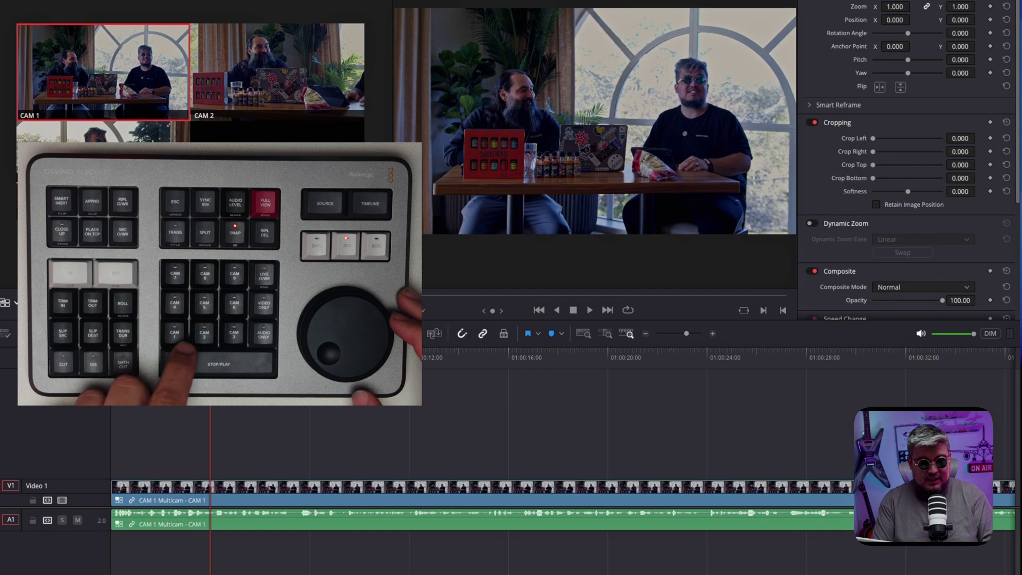
{"action": "key", "text": "3"}
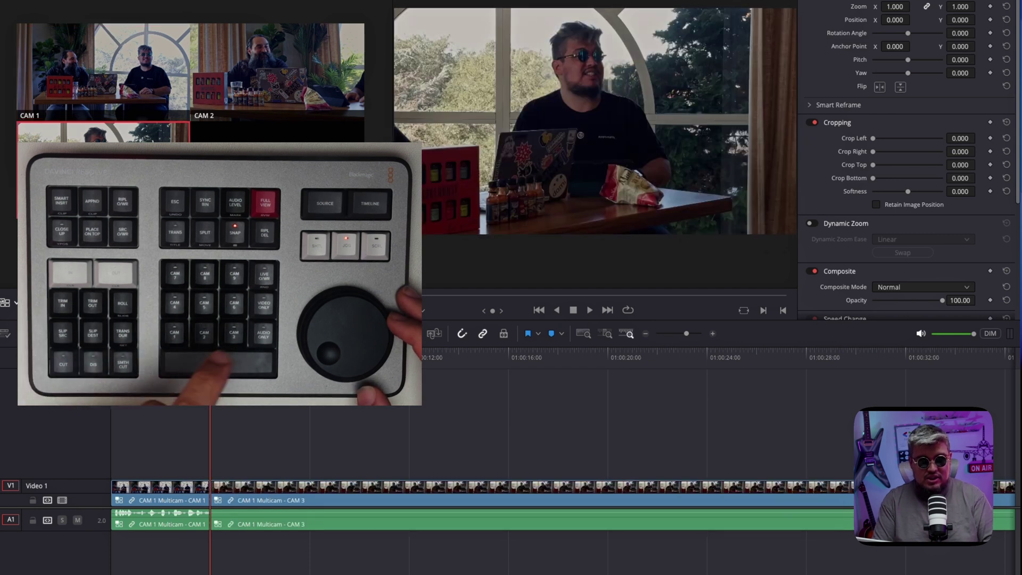
{"action": "key", "text": "space"}
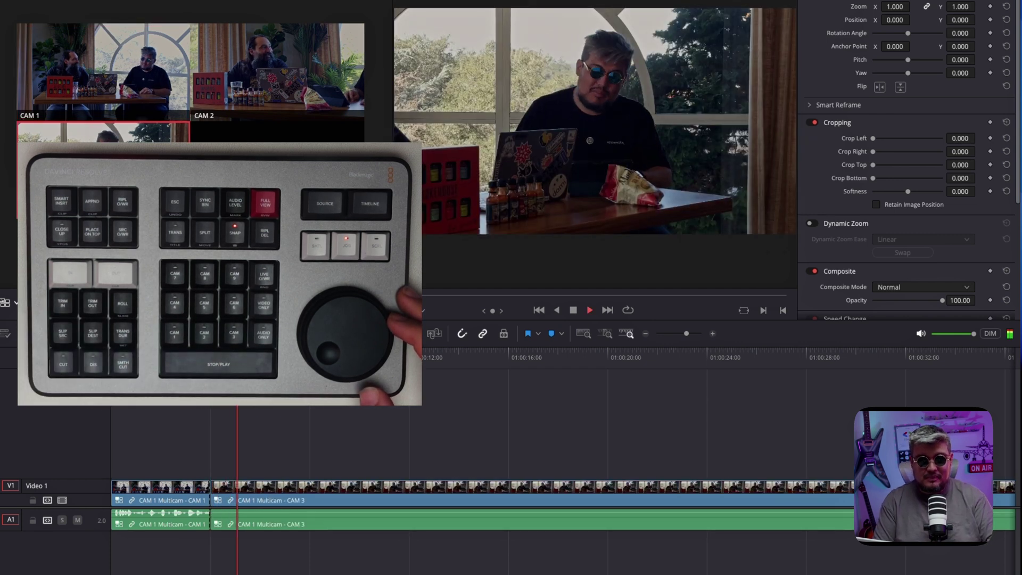
Pause at about 6 seconds on the timeline, cut to the CAM 2 angle, and resume playback.
{"action": "key", "text": "space"}
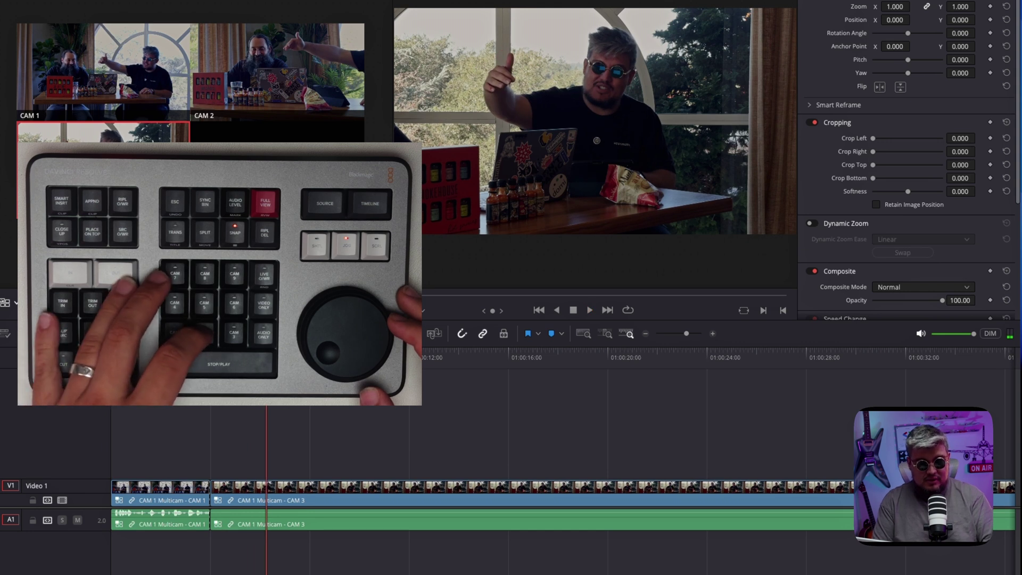
{"action": "key", "text": "ctrl+2"}
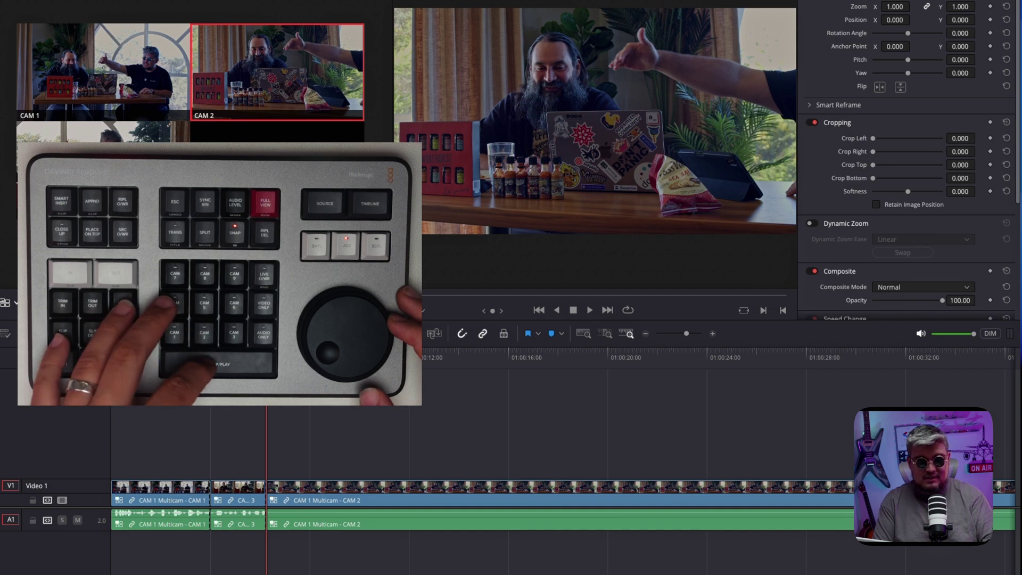
{"action": "key", "text": "space"}
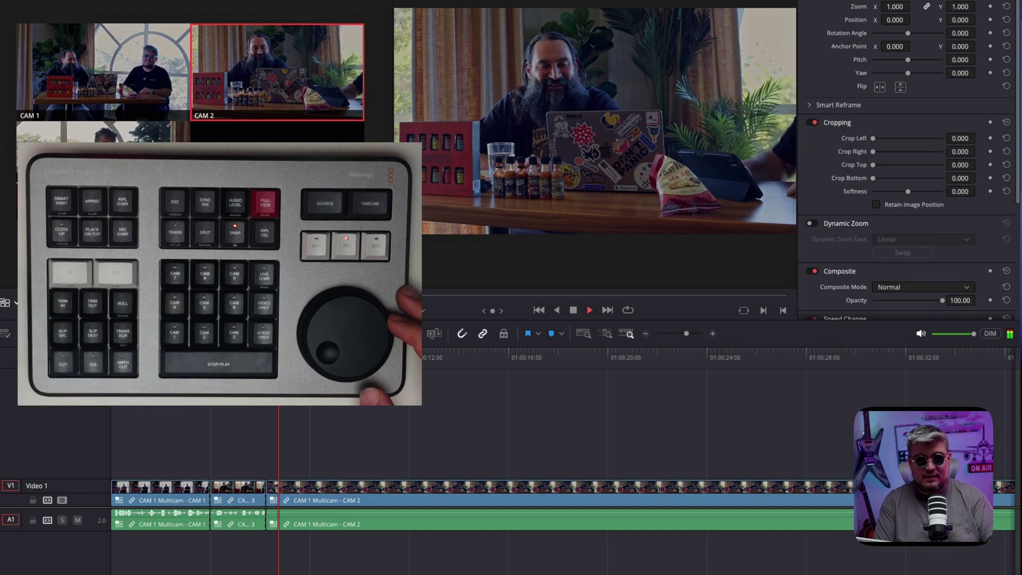
Cut to the CAM 1 angle at about 9 seconds and to the CAM 2 angle at about 12 seconds.
{"action": "key", "text": "space"}
{"action": "key", "text": "ctrl+1"}
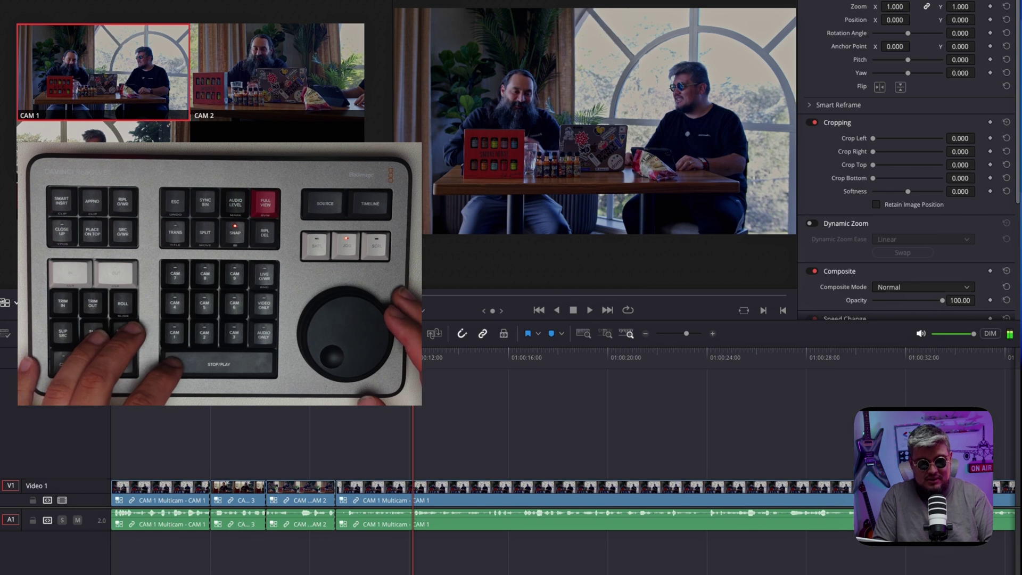
{"action": "key", "text": "2"}
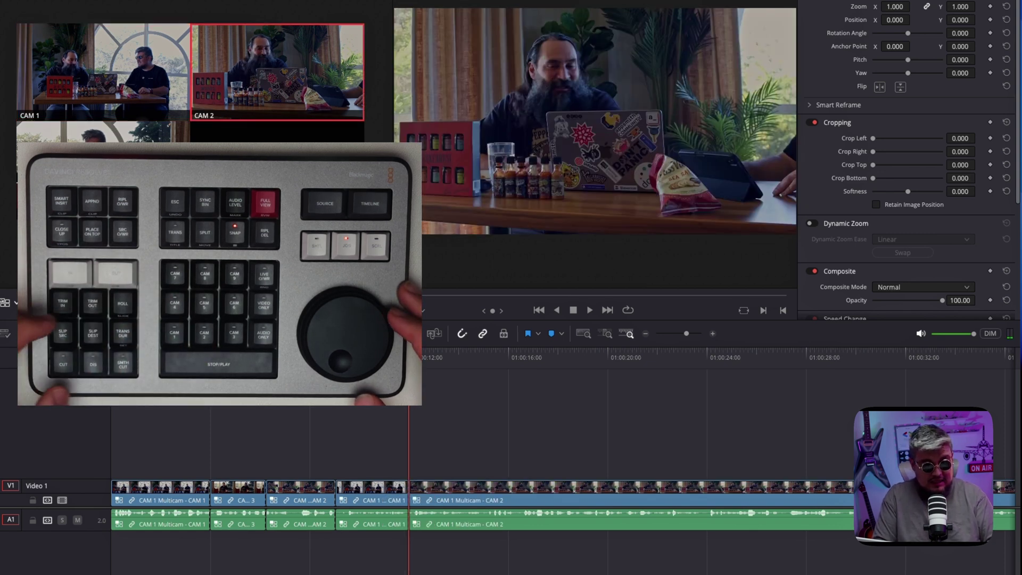
{"action": "key", "text": "1"}
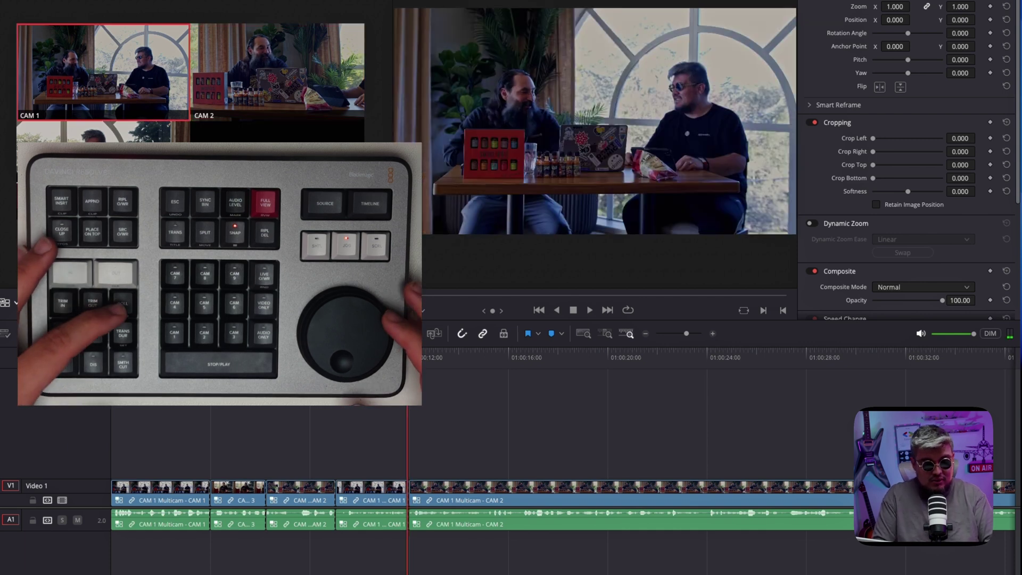
Roll the edit between the CAM 1 and CAM 2 clips at about 12 seconds a few frames earlier.
{"action": "key", "text": "period"}
{"action": "key", "text": "period"}
{"action": "key", "text": "period"}
{"action": "key", "text": "comma"}
{"action": "key", "text": "comma"}
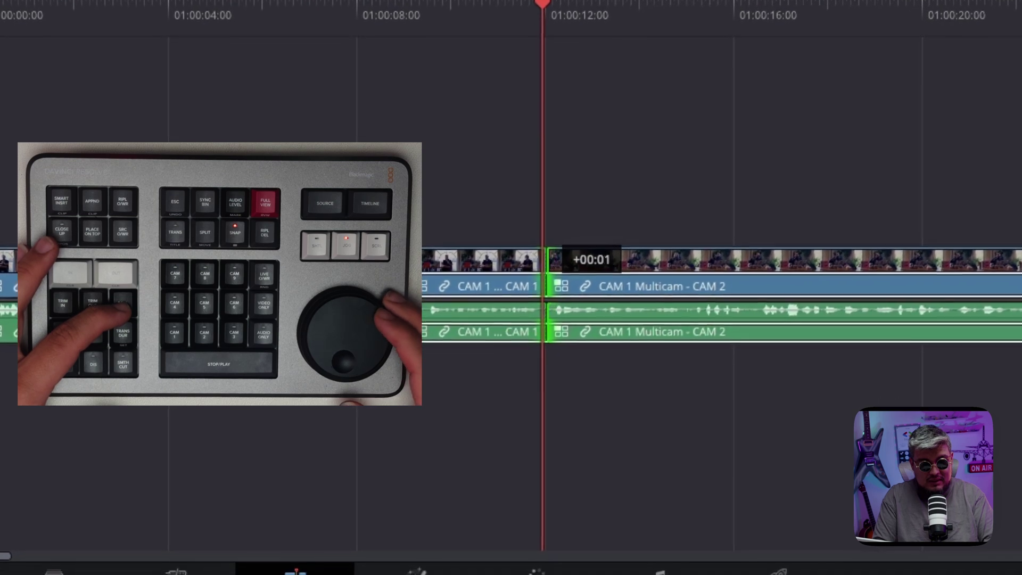
{"action": "key", "text": "period"}
{"action": "key", "text": "period"}
{"action": "key", "text": "period"}
{"action": "key", "text": "period"}
{"action": "key", "text": "period"}
{"action": "key", "text": "period"}
{"action": "key", "text": "comma"}
{"action": "key", "text": "comma"}
{"action": "key", "text": "comma"}
{"action": "key", "text": "period"}
{"action": "key", "text": "period"}
{"action": "key", "text": "period"}
{"action": "key", "text": "comma"}
{"action": "key", "text": "comma"}
{"action": "key", "text": "comma"}
{"action": "key", "text": "comma"}
{"action": "key", "text": "comma"}
{"action": "key", "text": "comma"}
{"action": "key", "text": "comma"}
{"action": "key", "text": "comma"}
{"action": "key", "text": "comma"}
{"action": "key", "text": "comma"}
{"action": "key", "text": "comma"}
{"action": "key", "text": "period"}
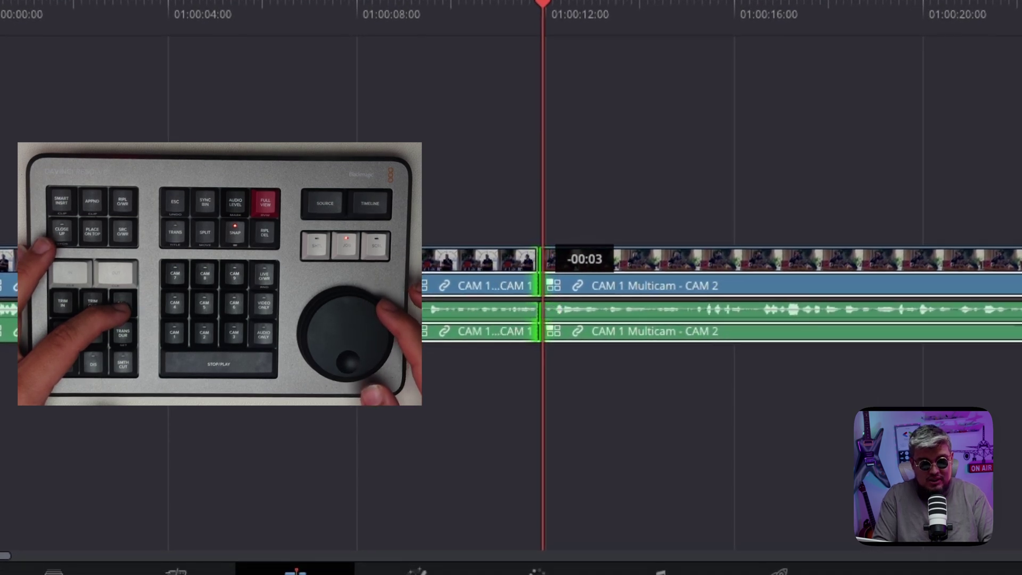
{"action": "key", "text": "period"}
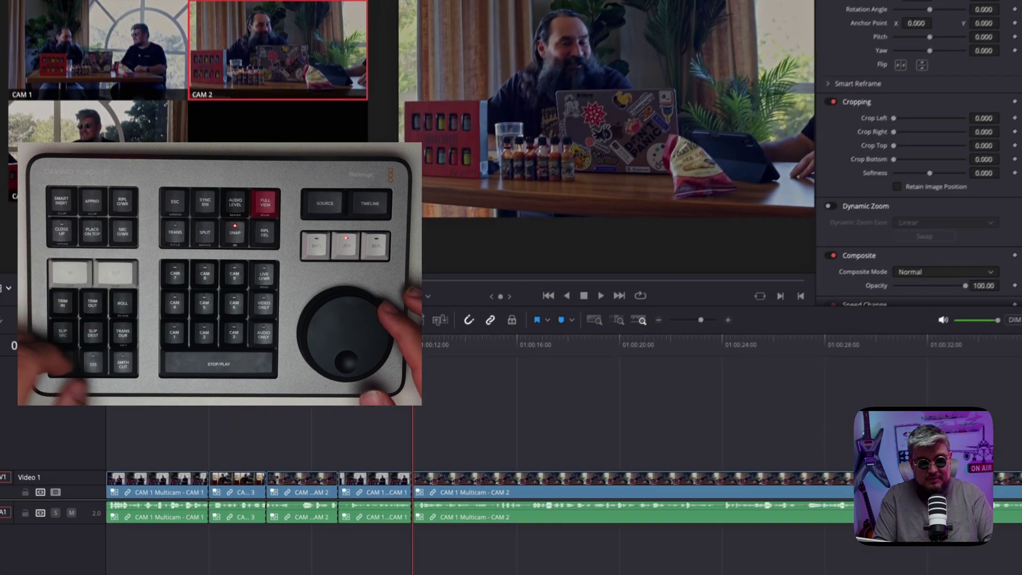
Play on from the rolled edit, cut to the CAM 1 angle at about 15 seconds, and resume playback.
{"action": "key", "text": "space"}
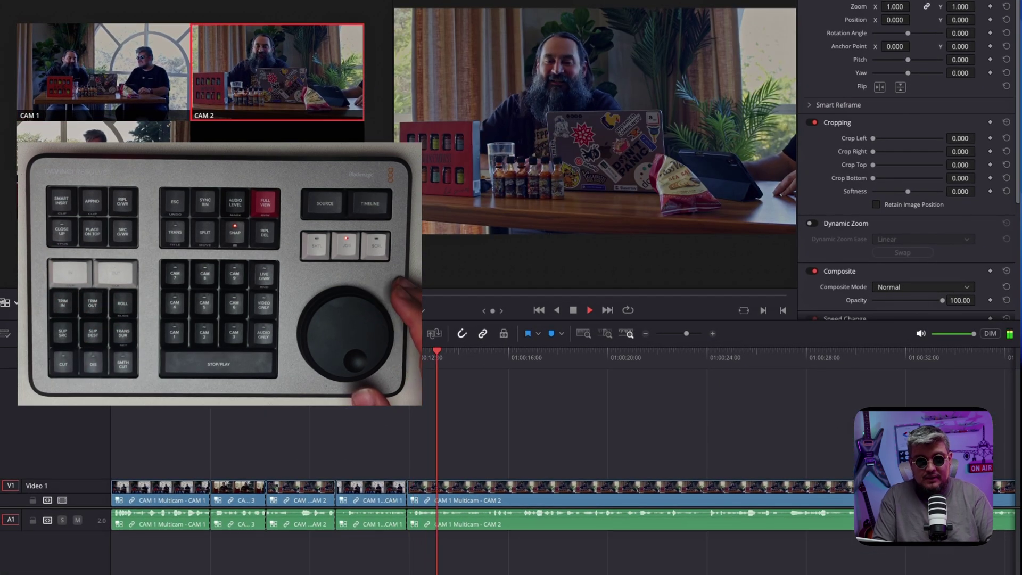
{"action": "key", "text": "space"}
{"action": "key", "text": "ctrl+1"}
{"action": "key", "text": "space"}
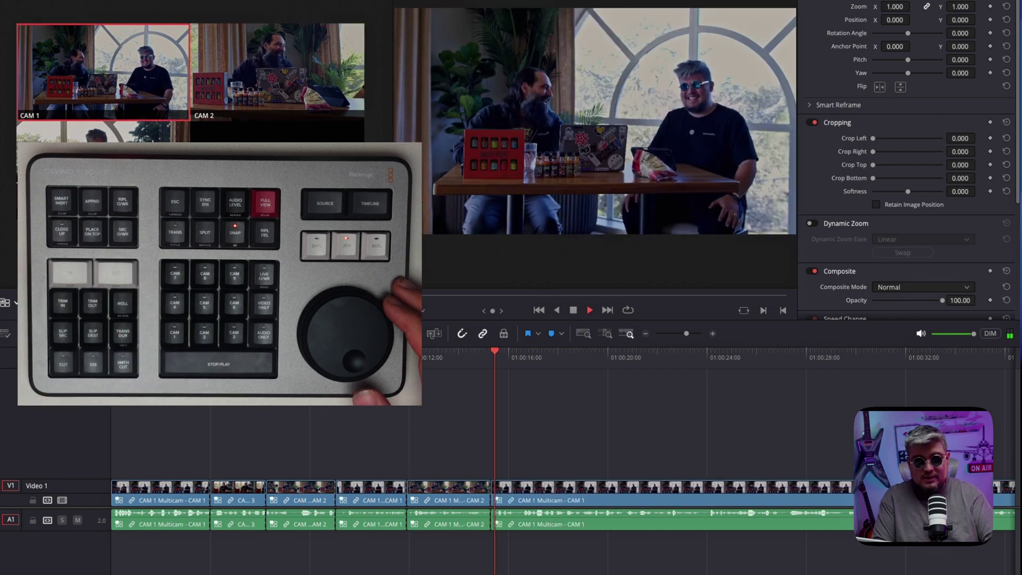
Cut to the CAM 3 angle at about 18 seconds and back to CAM 1 at about 21 seconds, then continue playback.
{"action": "key", "text": "space"}
{"action": "key", "text": "ctrl+3"}
{"action": "key", "text": "space"}
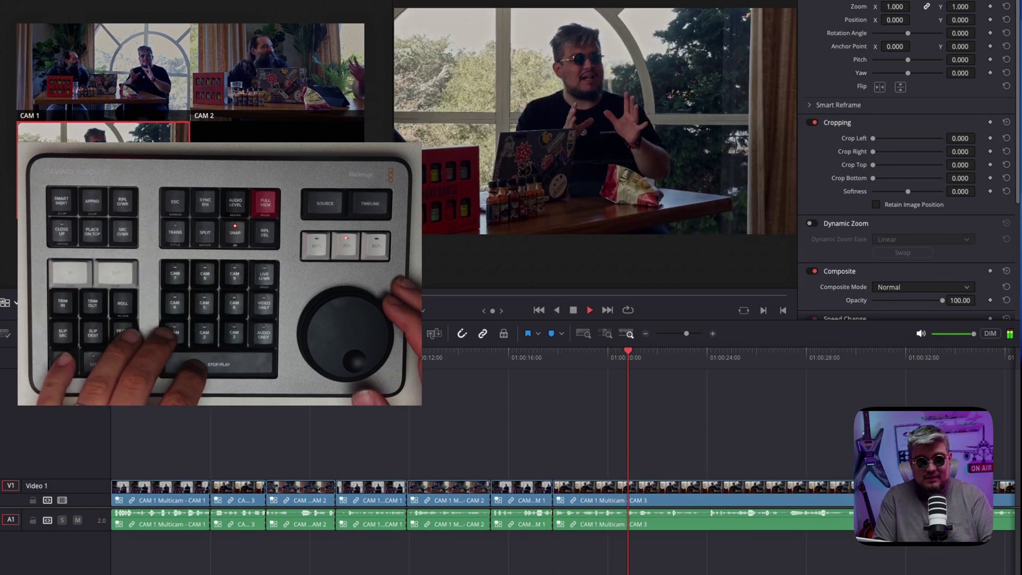
{"action": "key", "text": "space"}
{"action": "key", "text": "ctrl+1"}
{"action": "key", "text": "space"}
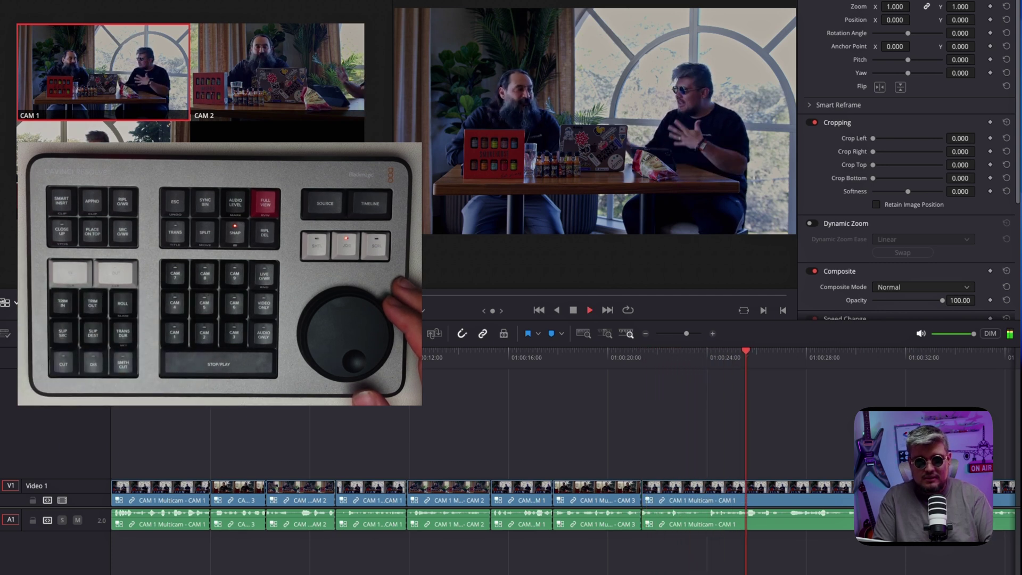
Add a transition at the edit from CAM 1 to CAM 3 at about 18 seconds and play across it.
{"action": "key", "text": "space"}
{"action": "key", "text": "Up"}
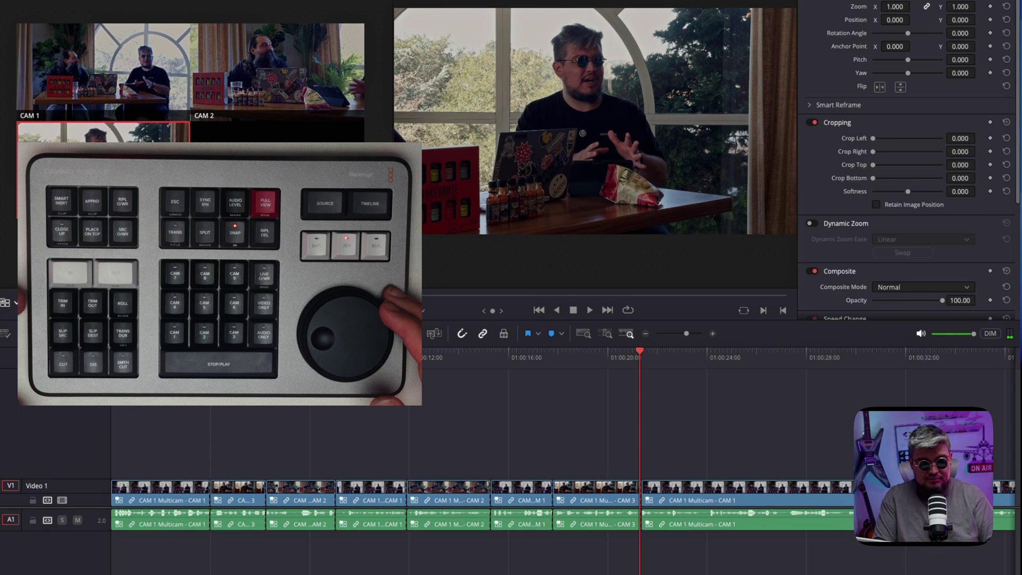
{"action": "key", "text": "j"}
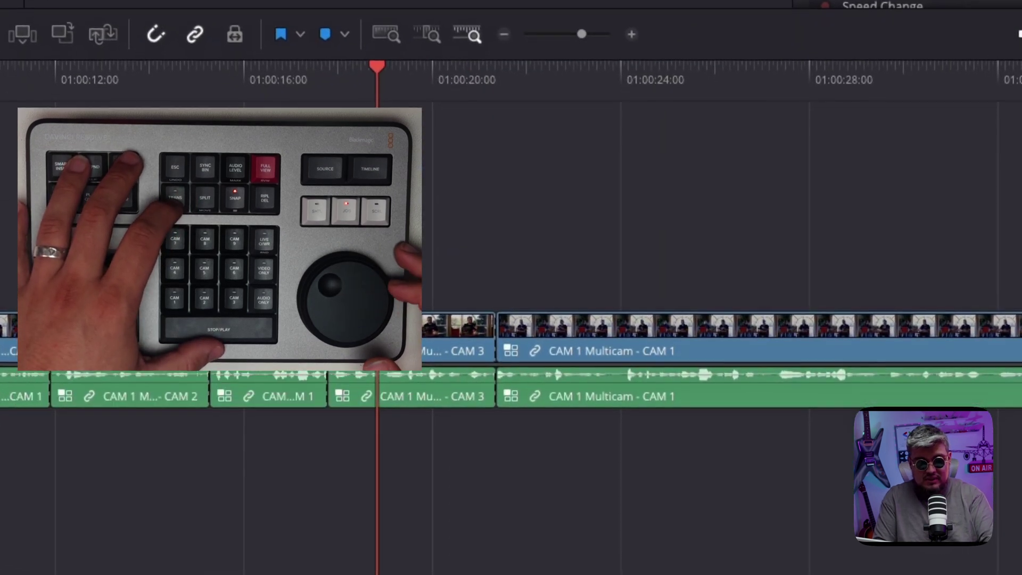
{"action": "key", "text": "Left"}
{"action": "key", "text": "Left"}
{"action": "key", "text": "Left"}
{"action": "key", "text": "Left"}
{"action": "key", "text": "Left"}
{"action": "key", "text": "Left"}
{"action": "key", "text": "Left"}
{"action": "key", "text": "Left"}
{"action": "key", "text": "Left"}
{"action": "key", "text": "Left"}
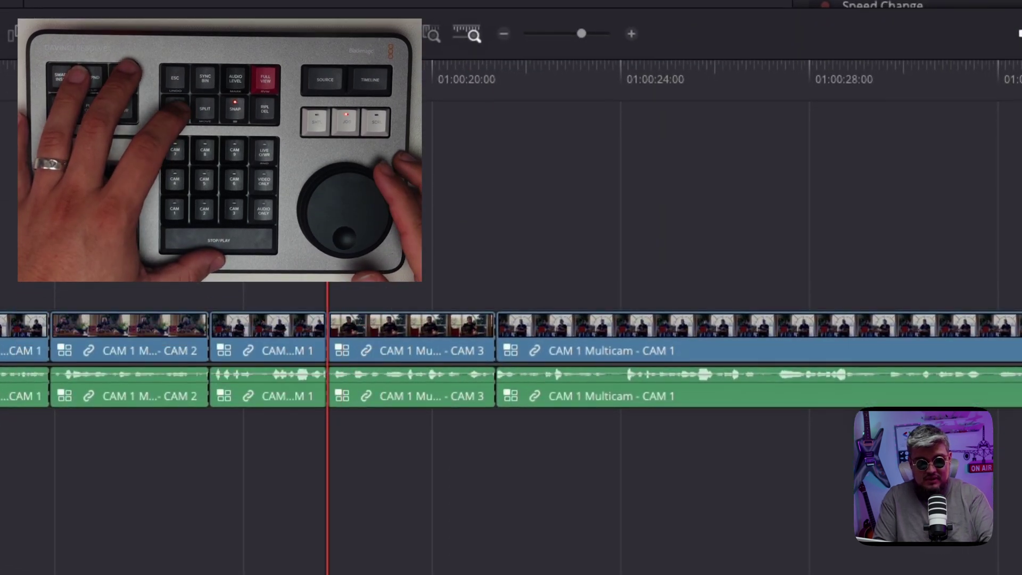
{"action": "key", "text": "ctrl+t"}
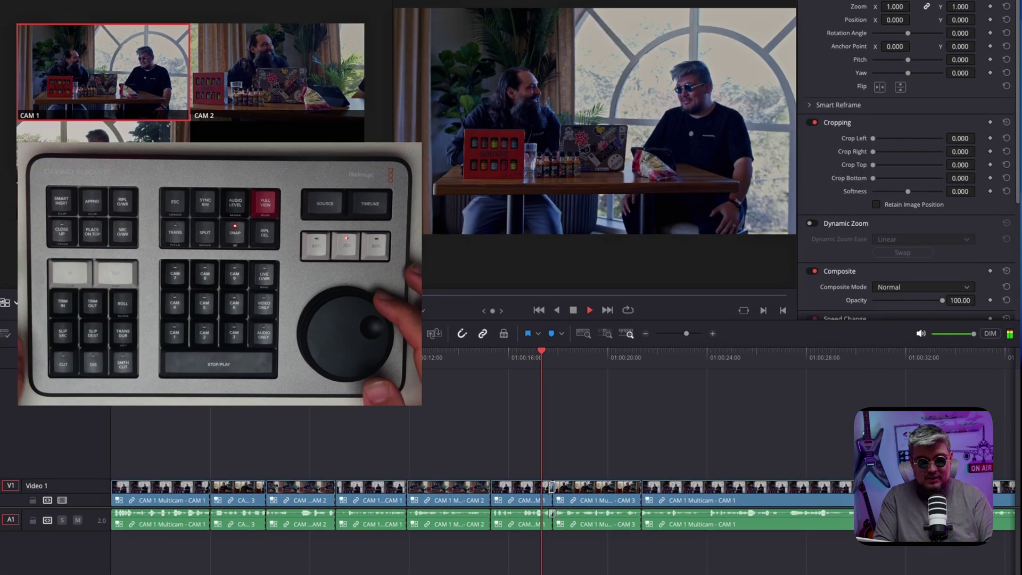
{"action": "key", "text": "space"}
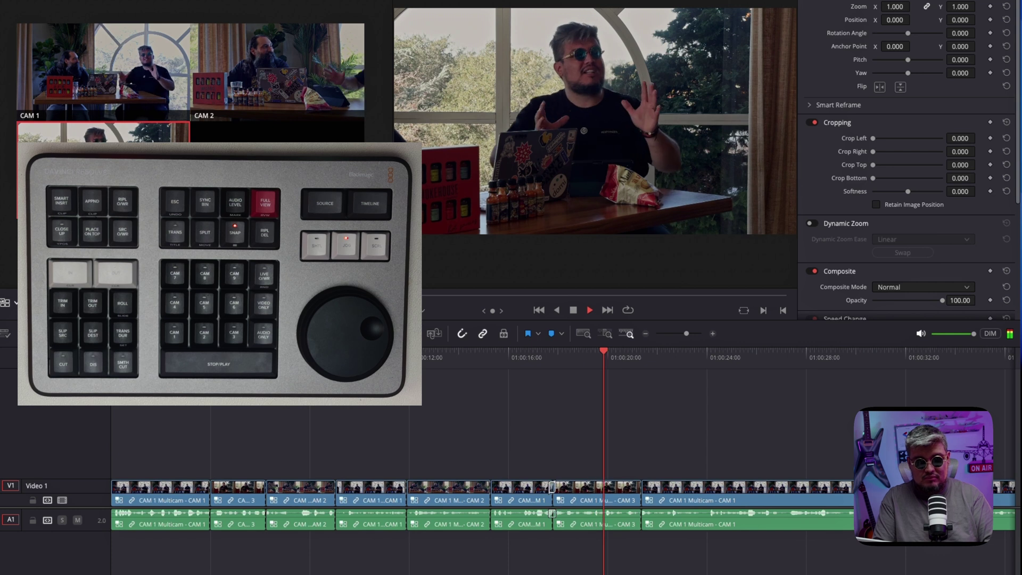
{"action": "key", "text": "space"}
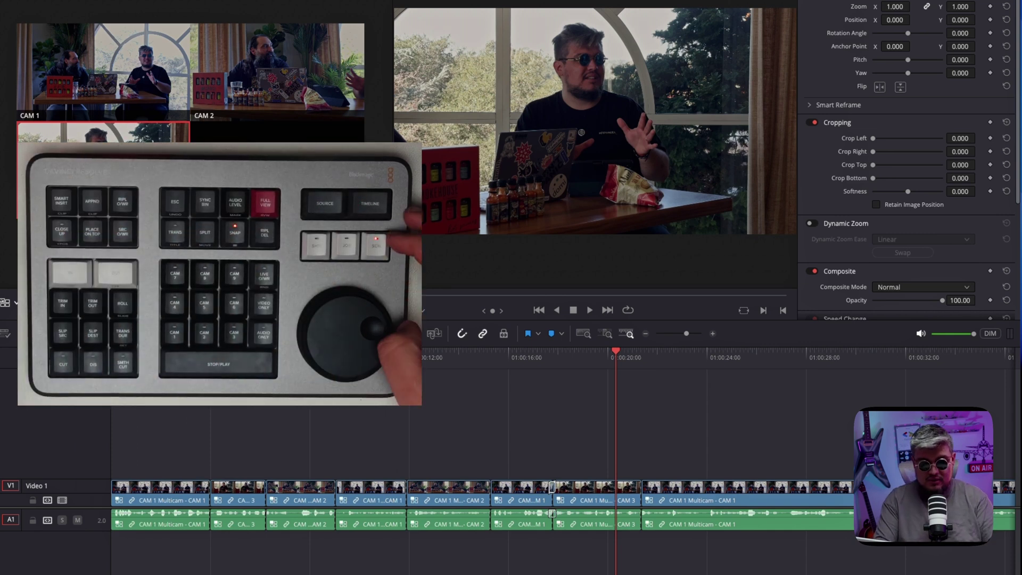
Scrub quickly through the timeline to beyond the three-minute mark and back to the early angle cuts.
{"action": "scroll", "coordinate": [616, 425], "scroll_direction": "right", "scroll_amount": 20}
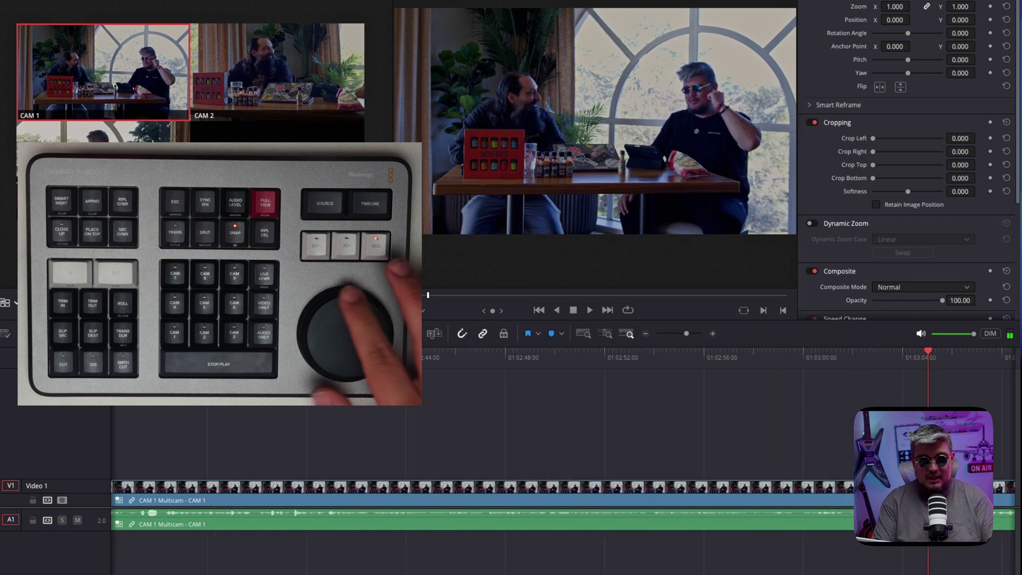
{"action": "scroll", "coordinate": [616, 426], "scroll_direction": "left", "scroll_amount": 20}
{"action": "scroll", "coordinate": [616, 426], "scroll_direction": "right", "scroll_amount": 10}
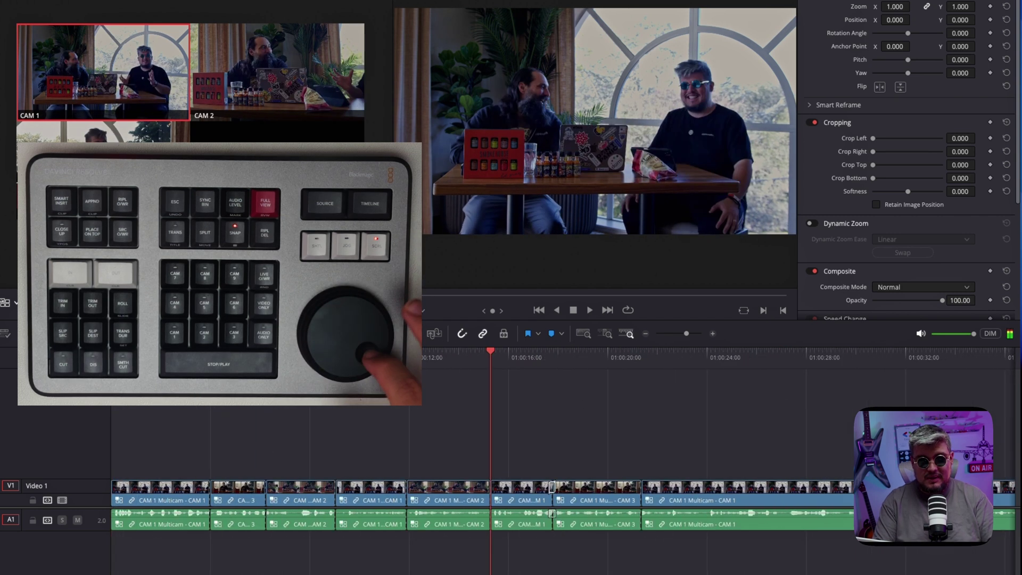
{"action": "scroll", "coordinate": [616, 426], "scroll_direction": "left", "scroll_amount": 10}
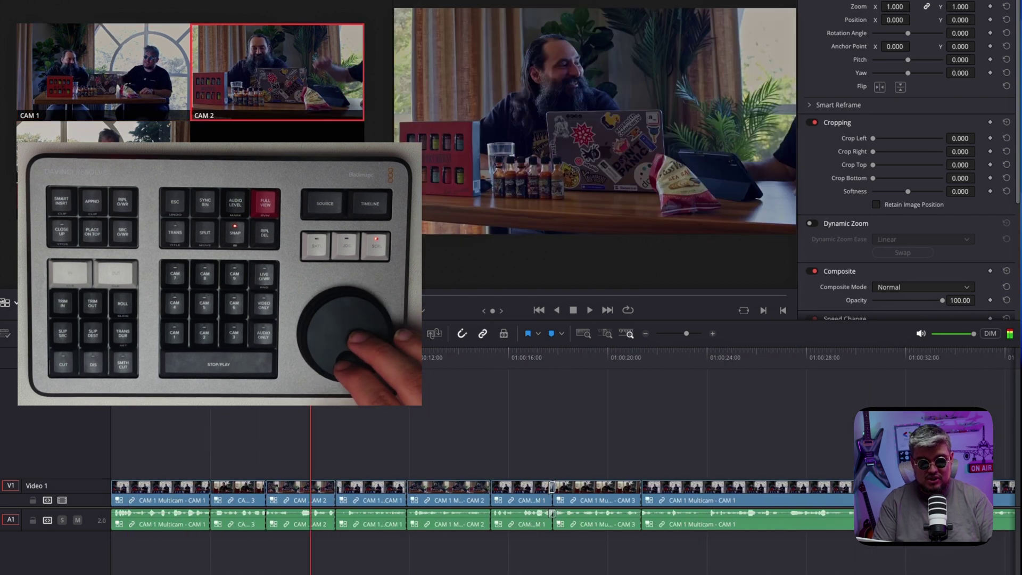
{"action": "scroll", "coordinate": [616, 426], "scroll_direction": "left", "scroll_amount": 2}
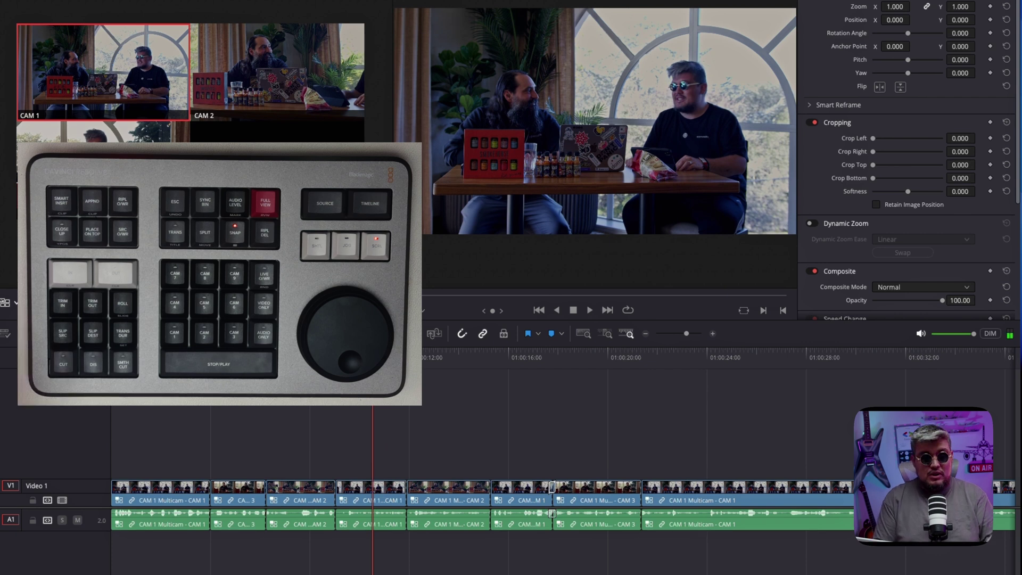